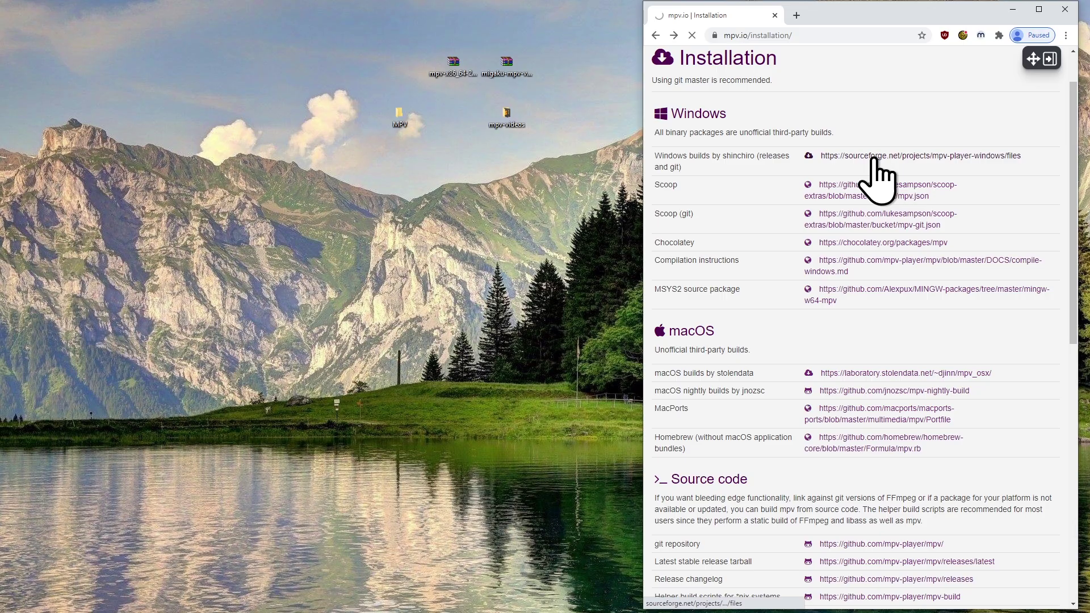
# Download the newest 64-bit Windows build of mpv, dated 2020-12-20, from shinchiro's SourceForge files
pyautogui.click(871, 161)
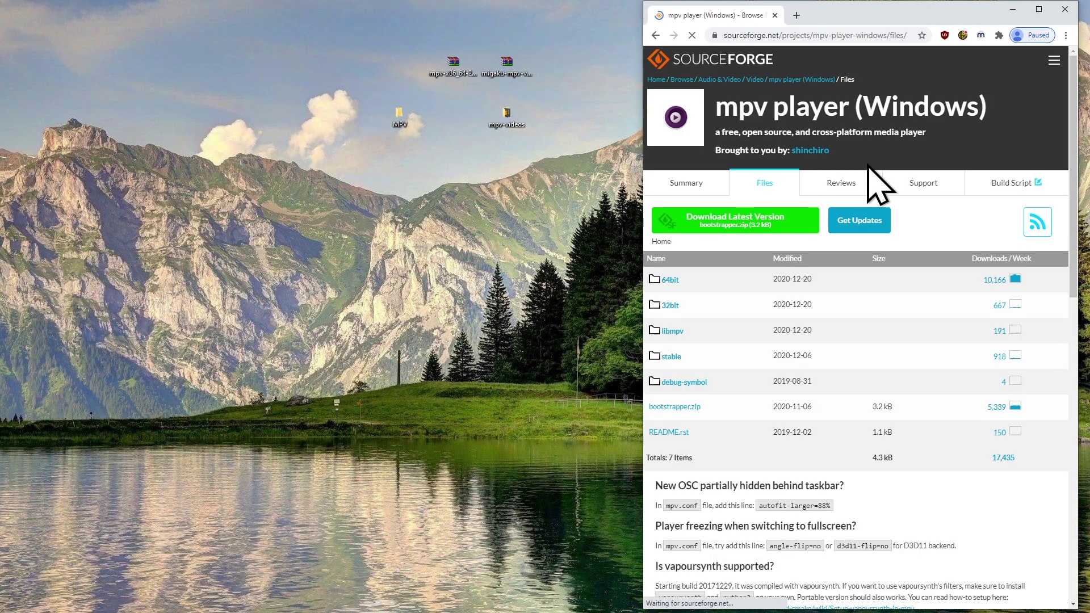
pyautogui.click(669, 282)
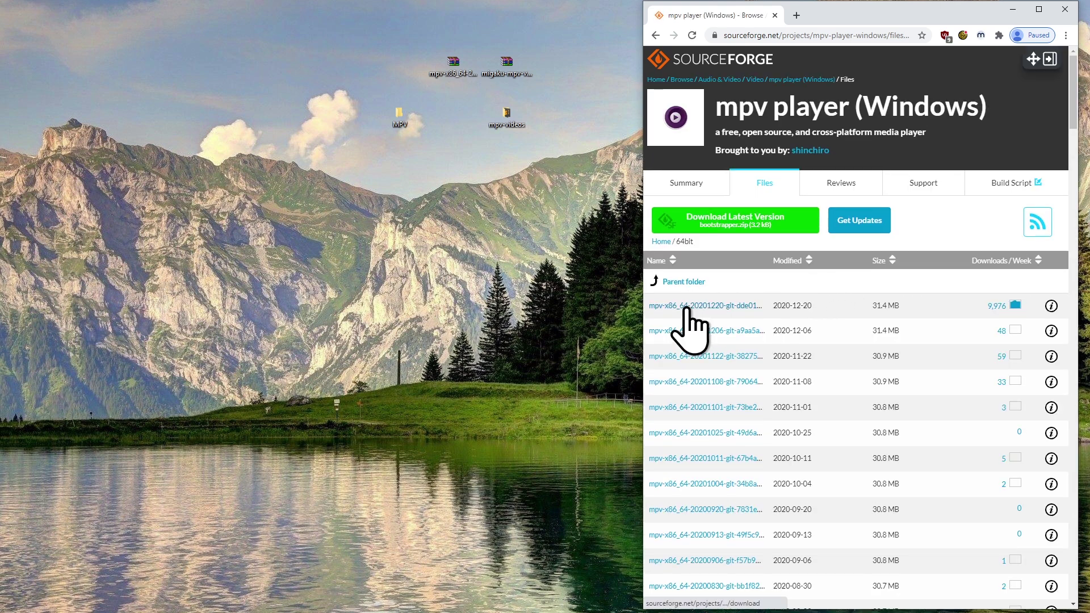
pyautogui.click(687, 307)
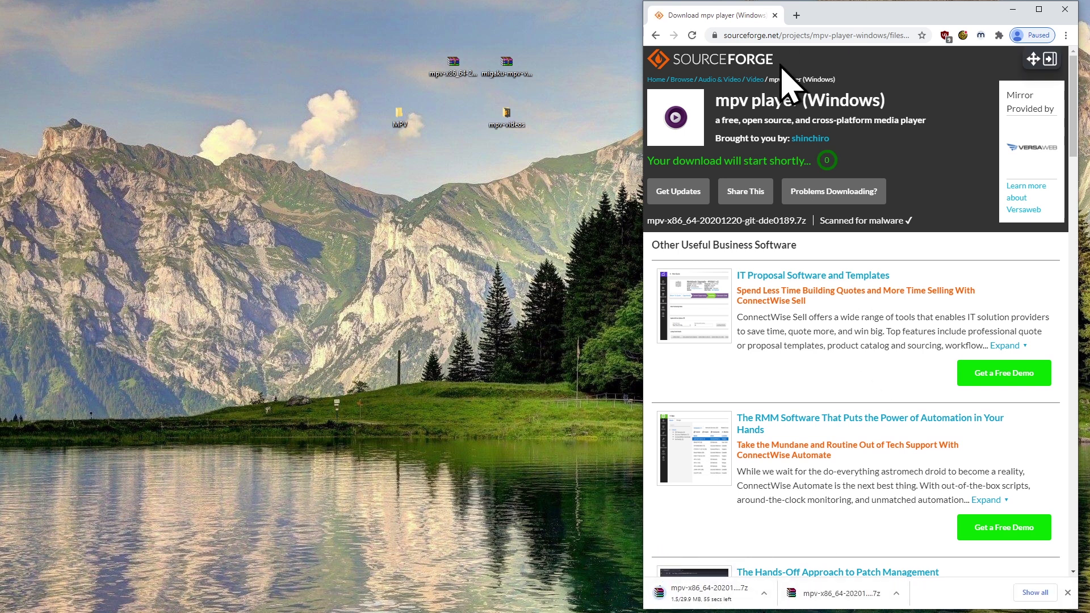
pyautogui.click(1067, 592)
# Extract all contents of the downloaded mpv-x86_64 archive into the desktop's MPV folder and close the archive
pyautogui.doubleClick(407, 117)
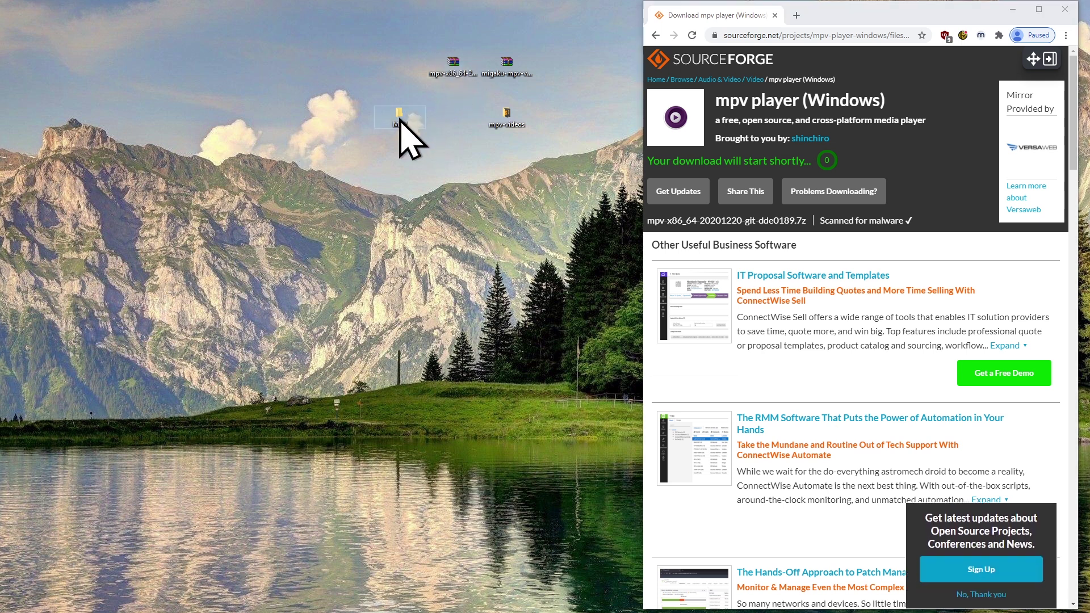
pyautogui.doubleClick(456, 68)
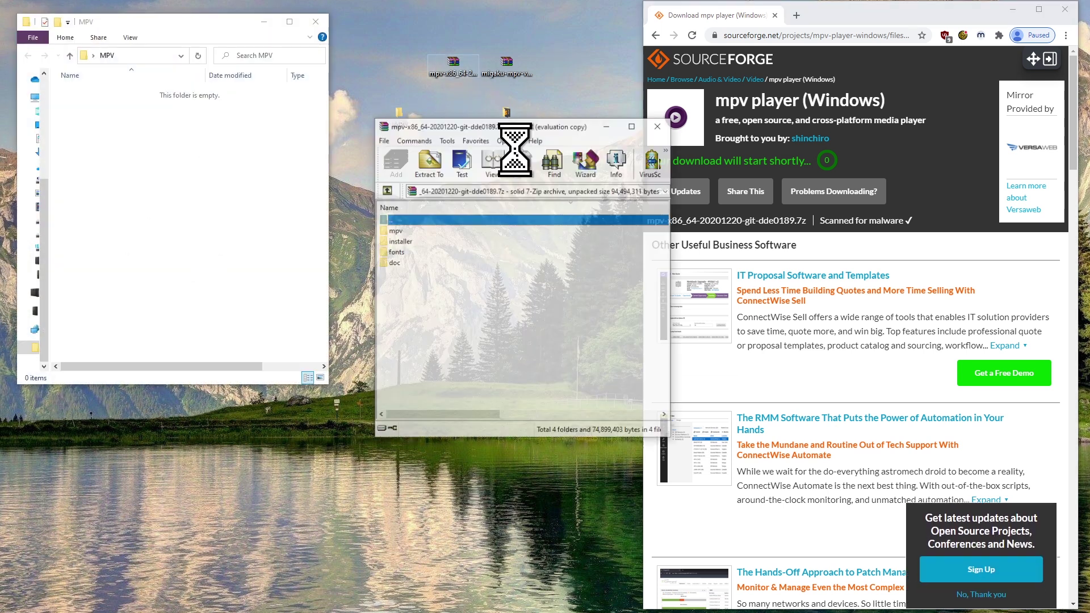
pyautogui.hotkey('ctrl', 'a')
pyautogui.moveTo(470, 263); pyautogui.dragTo(206, 214)
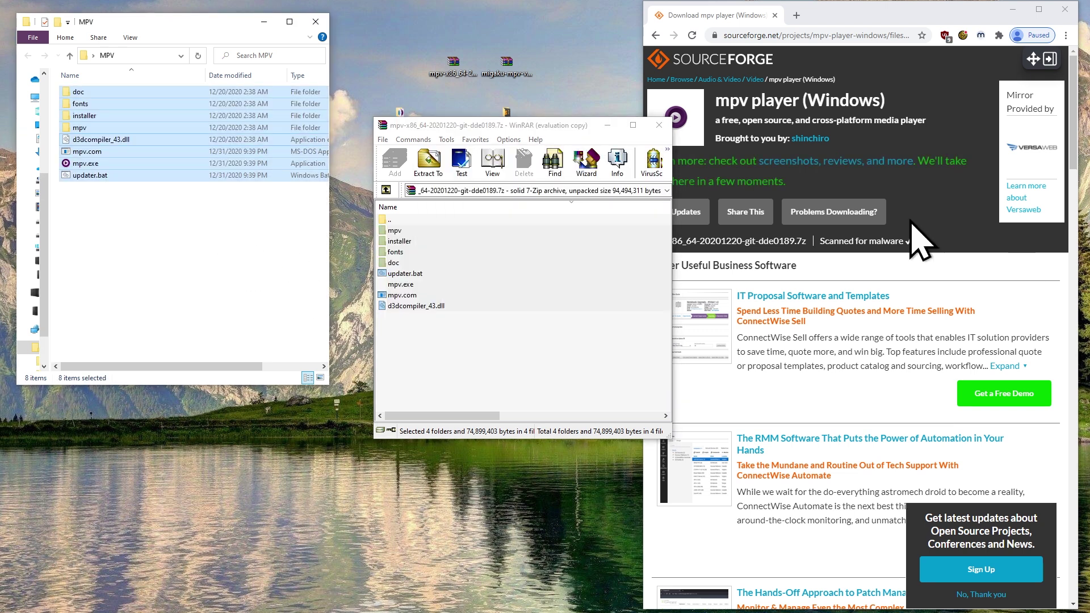
pyautogui.click(660, 125)
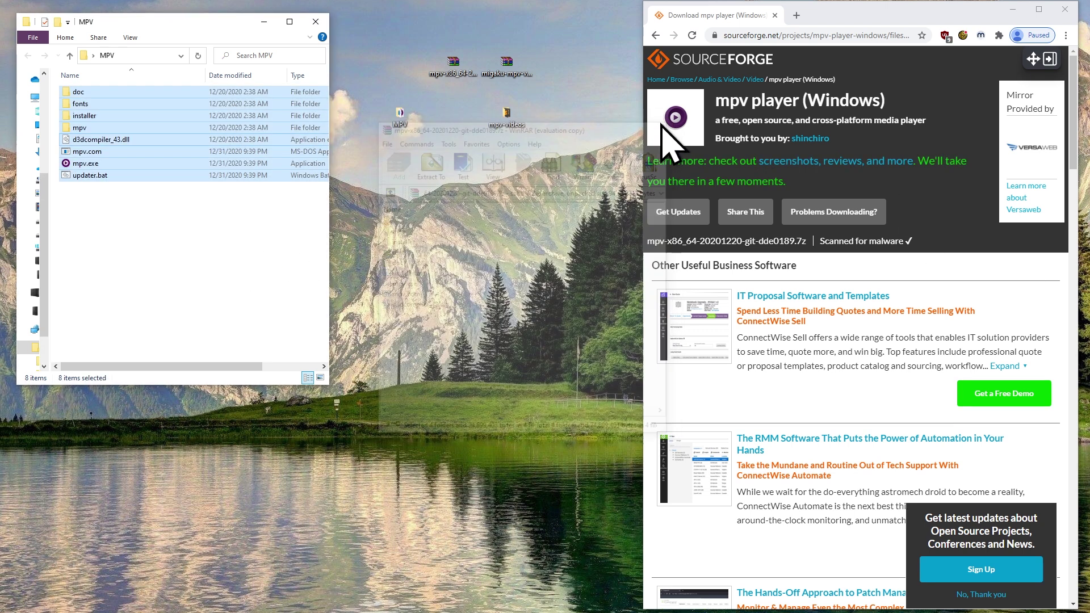
# Launch mpv.exe from the MPV folder once and close the player again
pyautogui.click(114, 230)
pyautogui.doubleClick(99, 163)
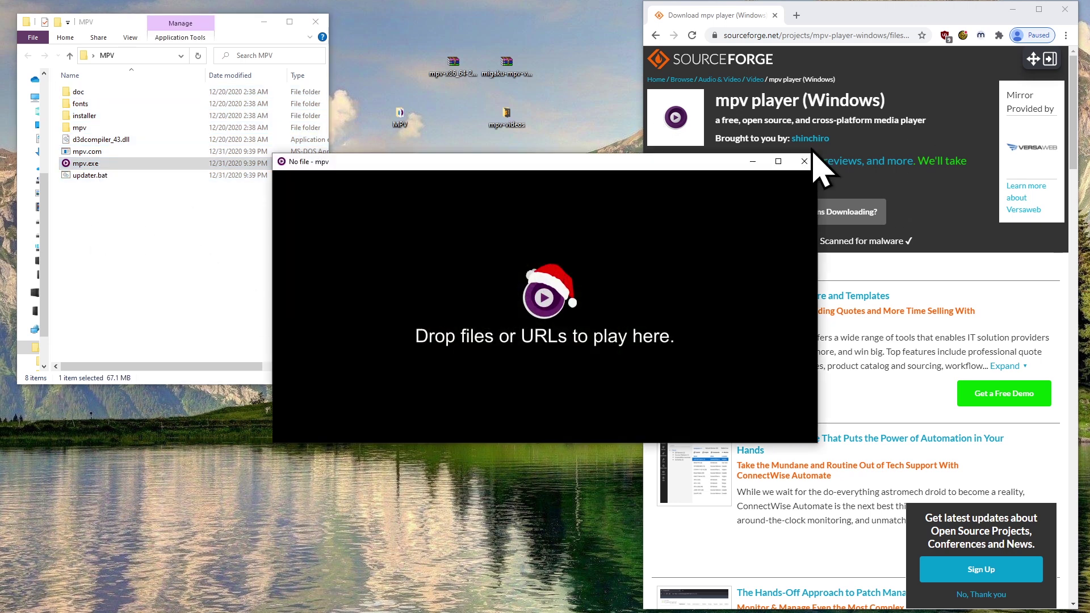
pyautogui.click(804, 161)
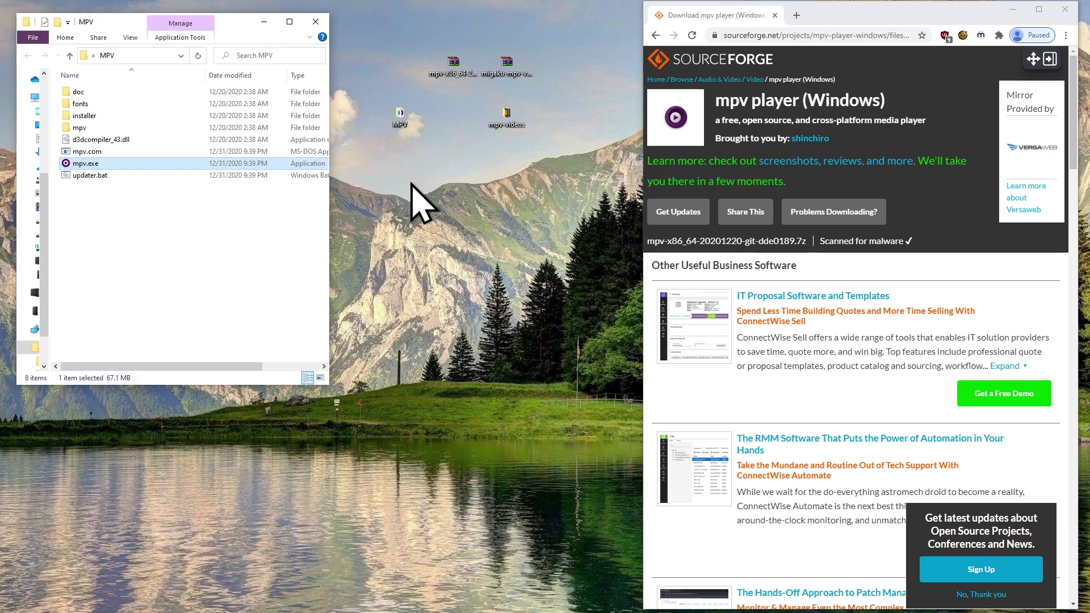
# Go to the AppData folder and open the mpv folder inside Roaming
pyautogui.click(147, 55)
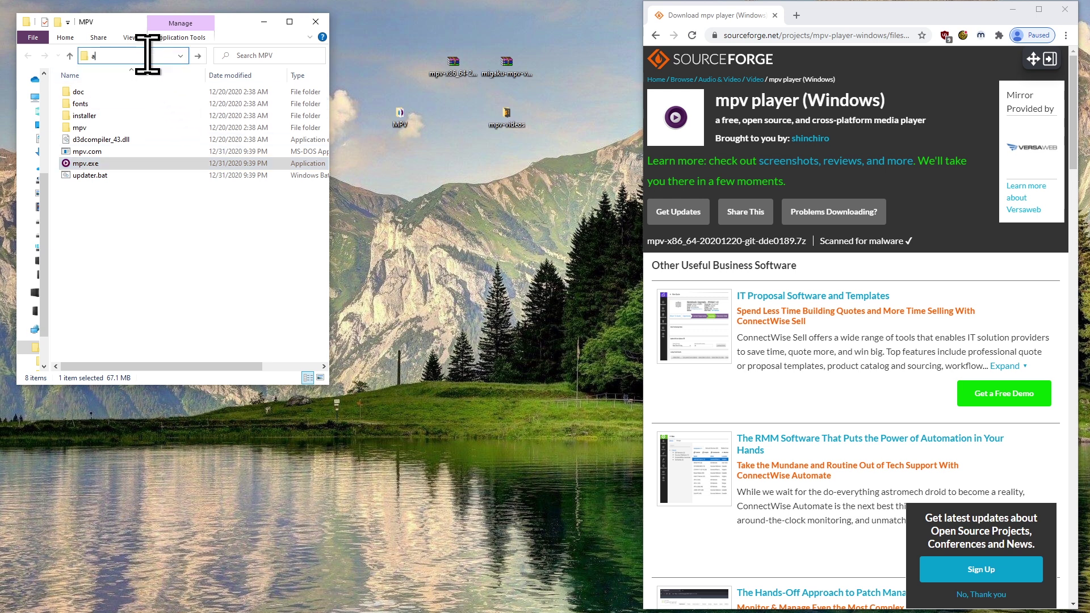
pyautogui.write('appdata')
pyautogui.press('Return')
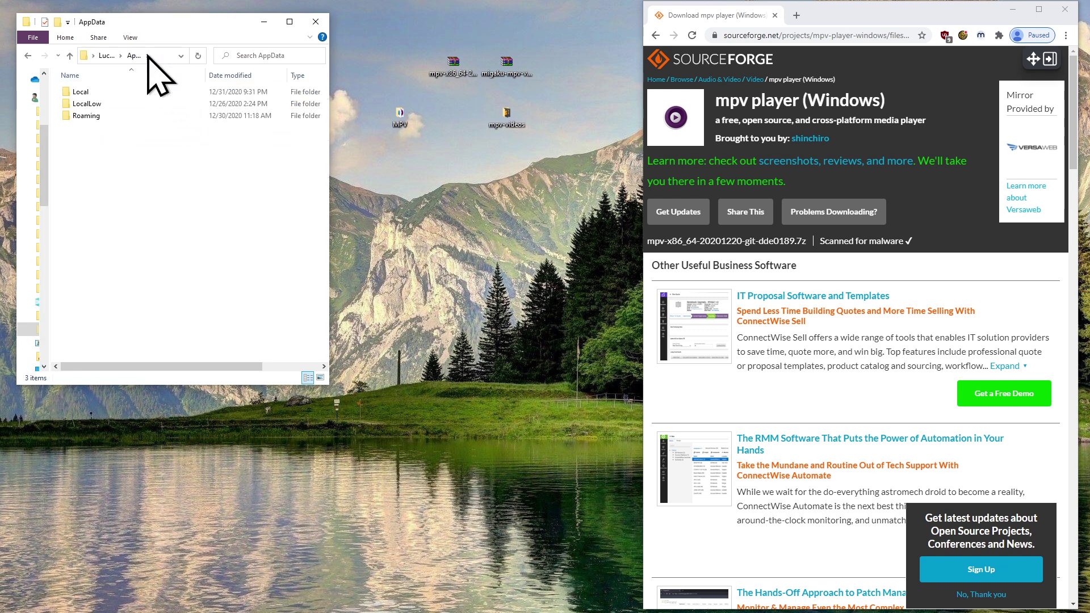
pyautogui.doubleClick(82, 116)
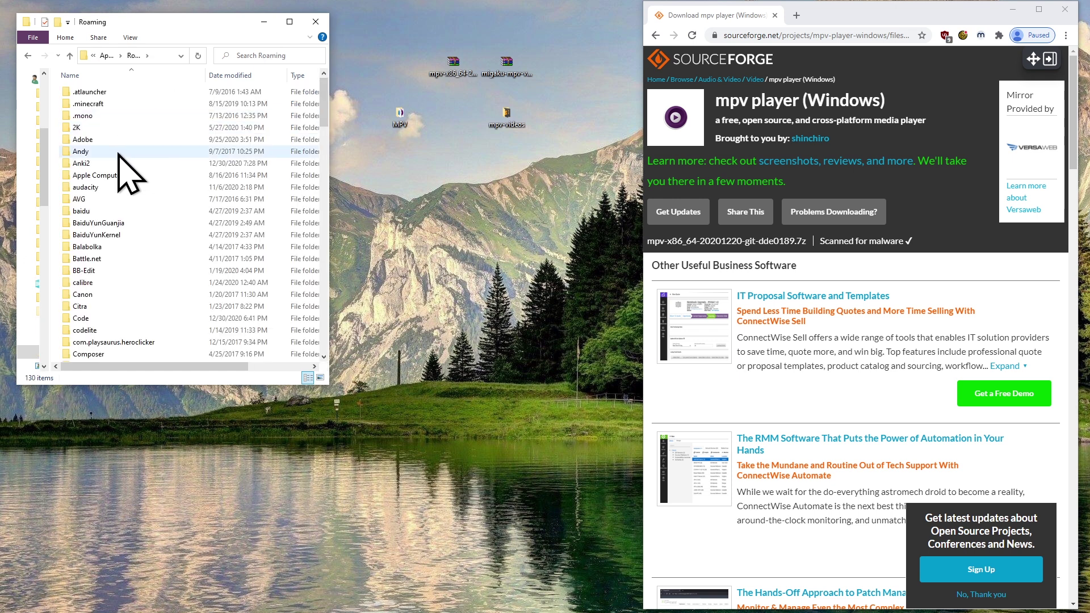
pyautogui.scroll(-15, 122, 170)
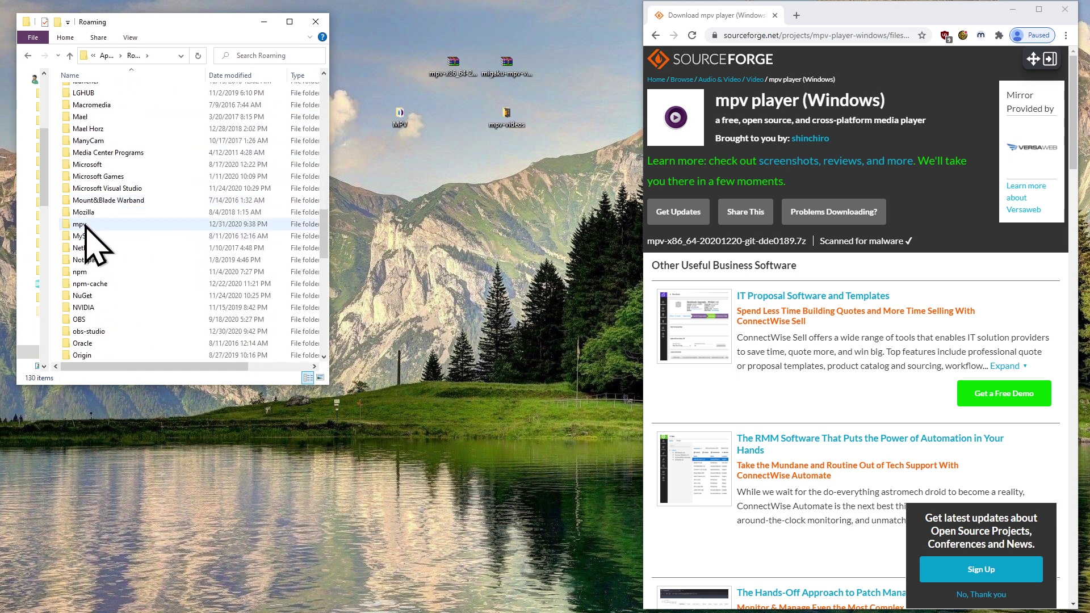
pyautogui.doubleClick(105, 225)
# Create a new folder named scripts inside the Roaming mpv folder
pyautogui.rightClick(143, 182)
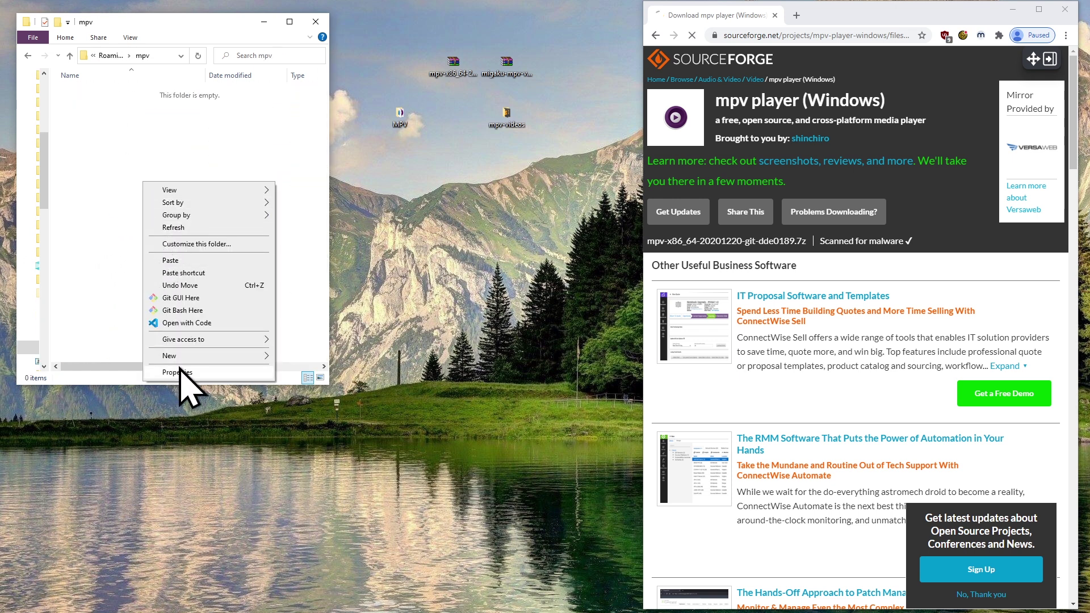
pyautogui.moveTo(250, 356)
pyautogui.click(318, 361)
pyautogui.click(224, 255)
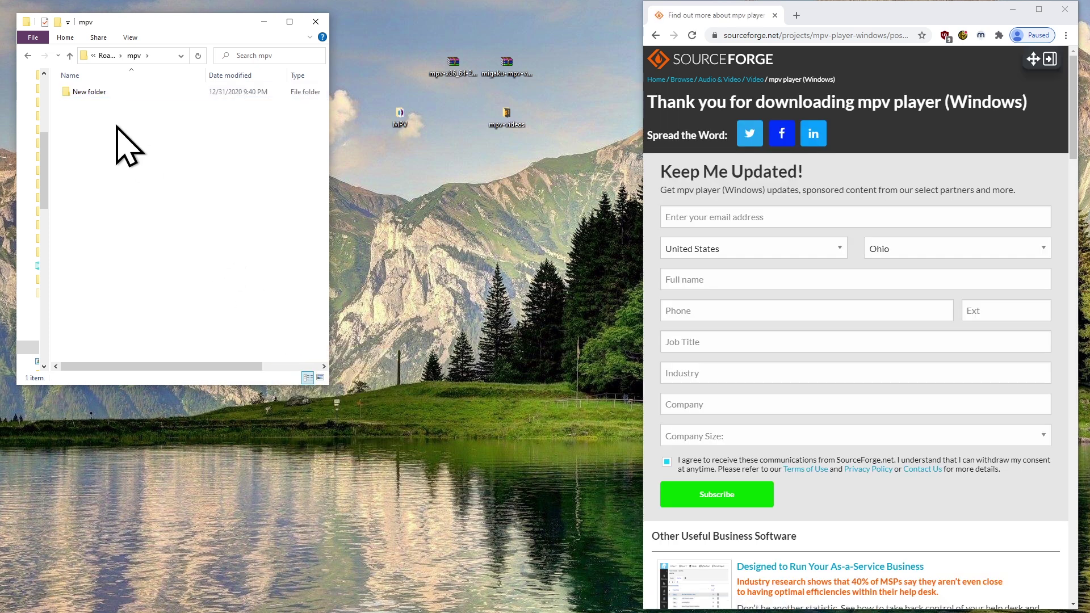
pyautogui.click(98, 93)
pyautogui.click(106, 92)
pyautogui.write('scripts')
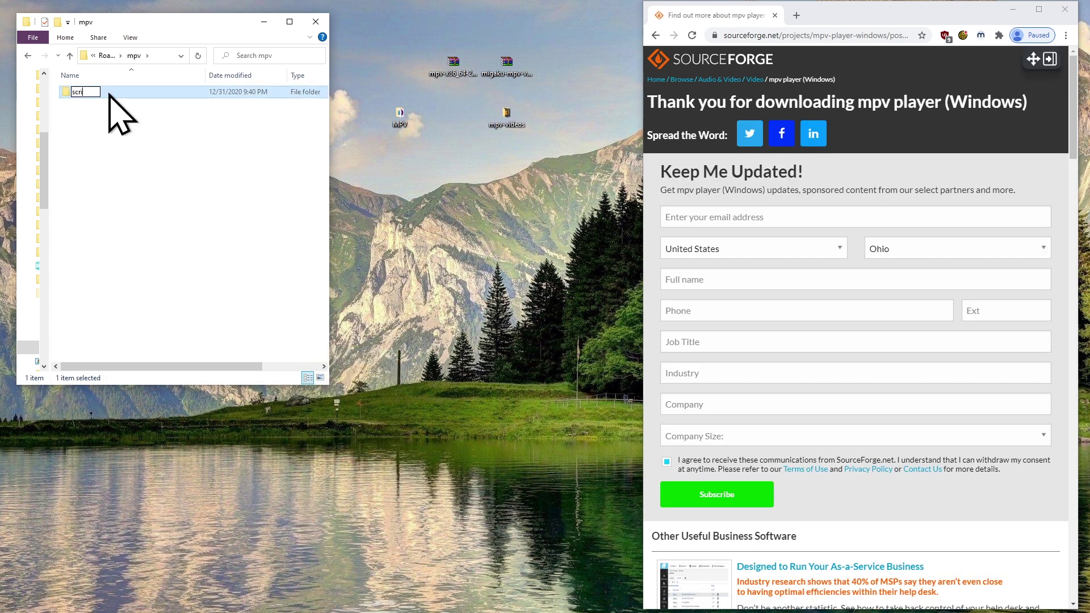
pyautogui.click(133, 182)
# Extract the migaku_mpv folder from migaku-mpv-v0.1.8-windows.zip into the scripts folder and close the archive
pyautogui.doubleClick(74, 94)
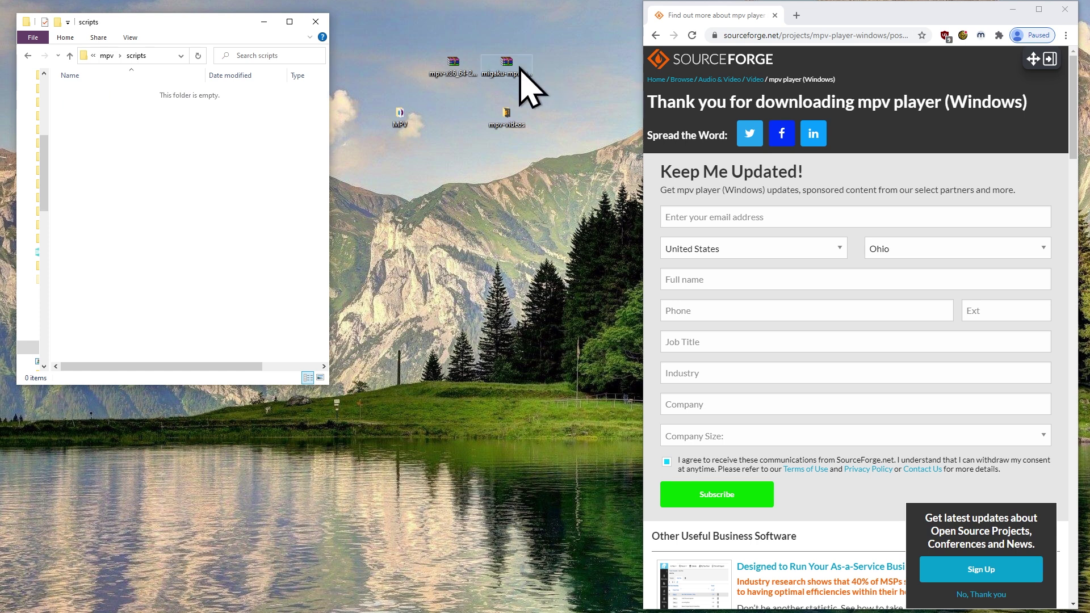
pyautogui.doubleClick(519, 67)
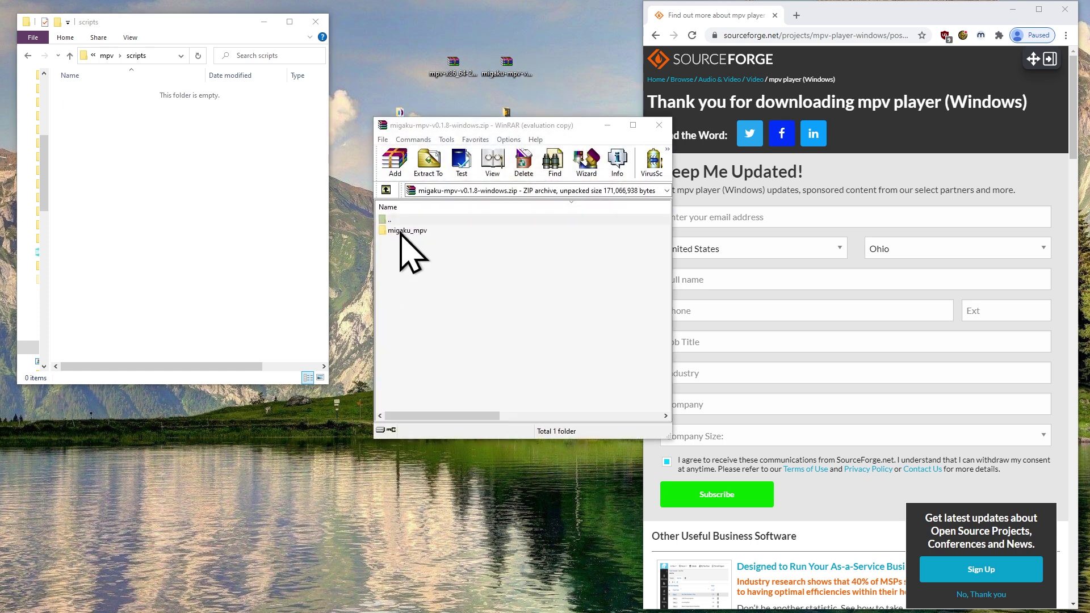
pyautogui.moveTo(406, 231); pyautogui.dragTo(126, 190)
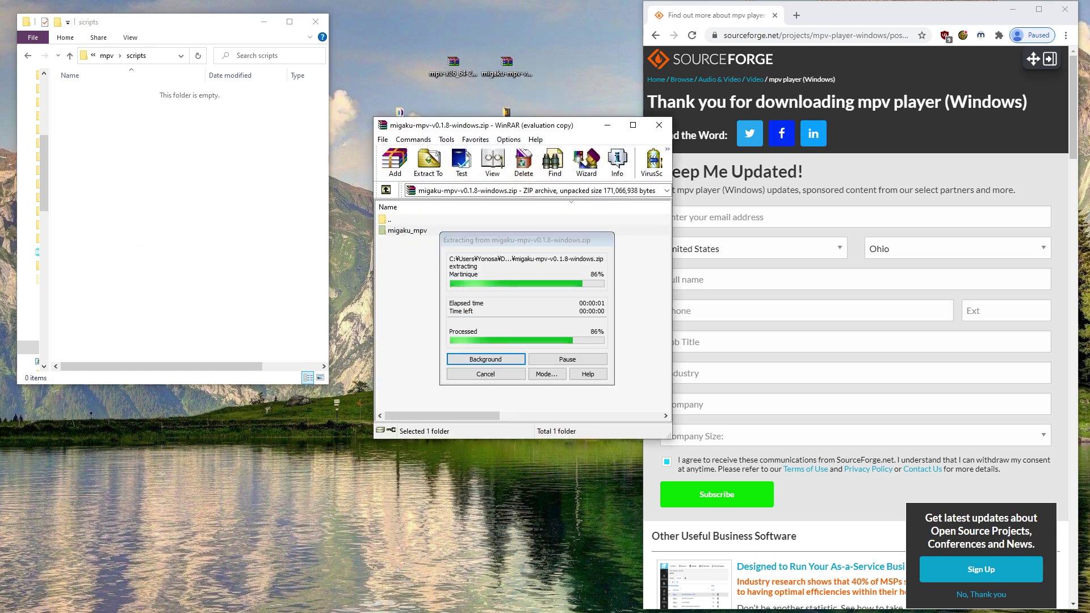
pyautogui.click(660, 126)
# Launch mpv.exe from the desktop's MPV folder and move the player window clear of the desktop's mpv-videos folder
pyautogui.doubleClick(403, 115)
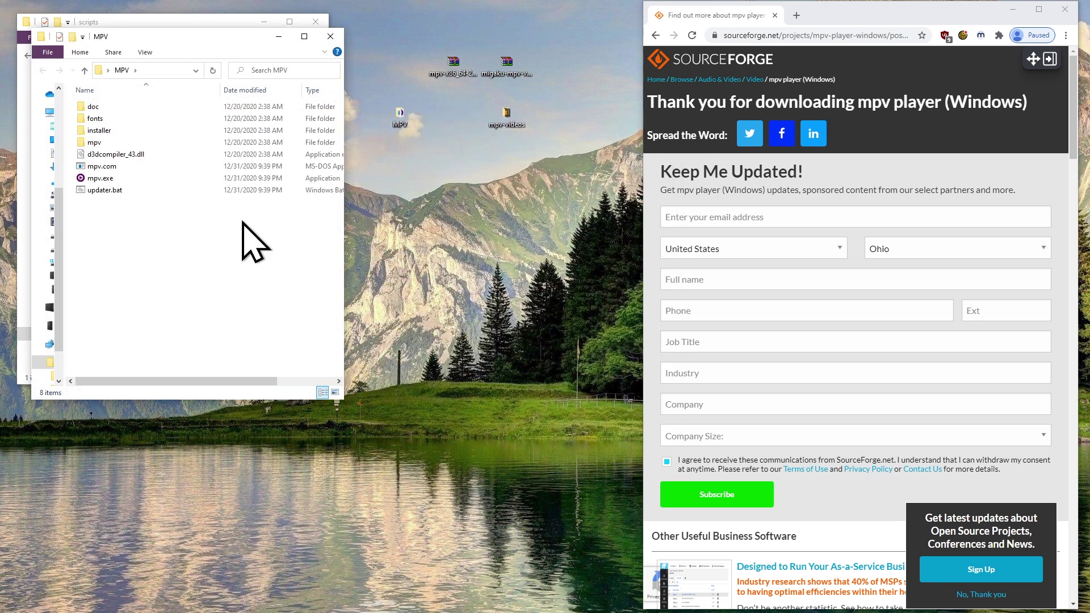
pyautogui.click(97, 178)
pyautogui.doubleClick(98, 178)
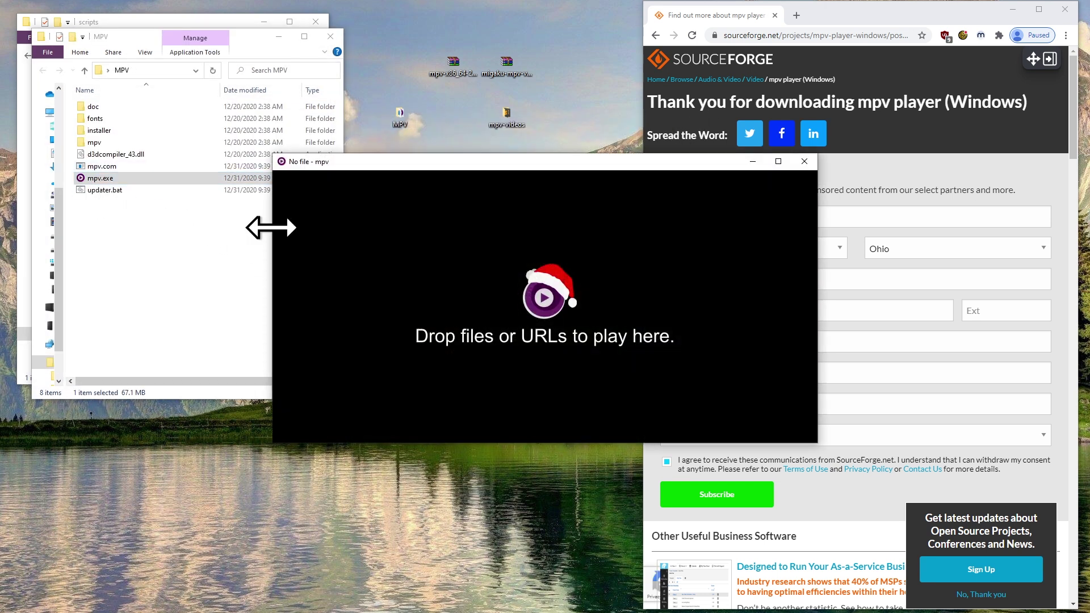
pyautogui.moveTo(553, 163); pyautogui.dragTo(291, 183)
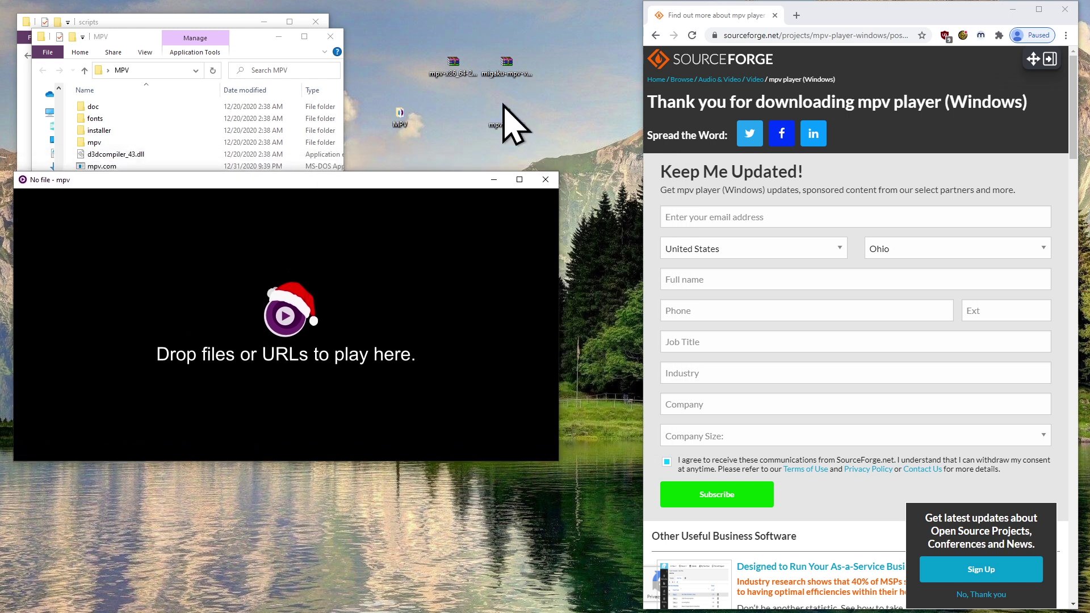
# Play the S01E01 episode from the mpv-videos folder in mpv and browse its subtitle lines on the Migaku MPV page
pyautogui.doubleClick(509, 114)
pyautogui.moveTo(718, 248); pyautogui.dragTo(365, 304)
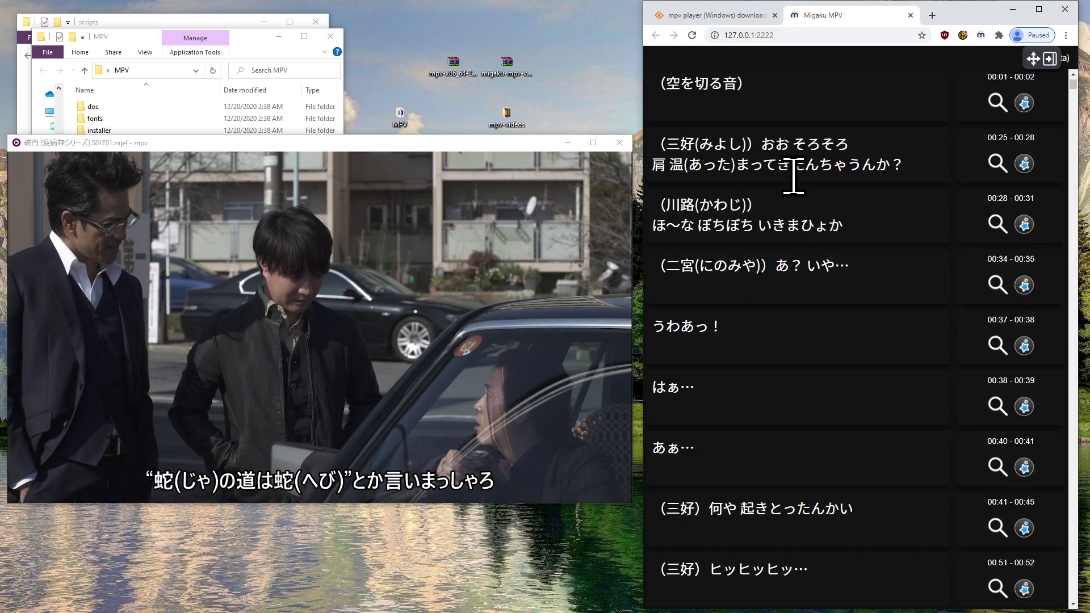
pyautogui.scroll(-12, 787, 176)
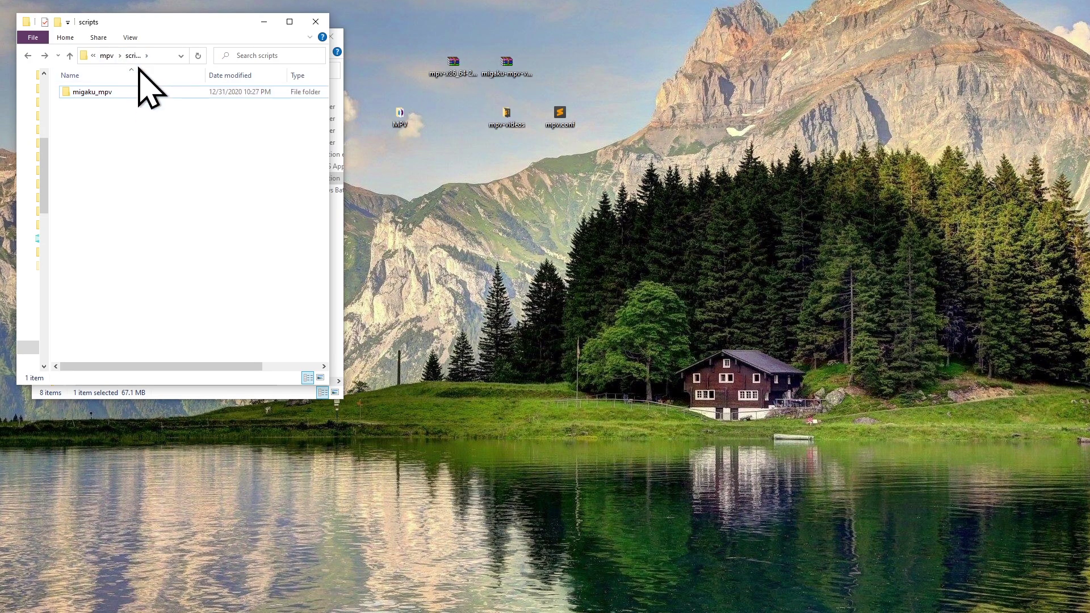
# Move mpv.conf from the desktop into the Roaming mpv folder and open it in Sublime Text
pyautogui.click(110, 57)
pyautogui.click(130, 171)
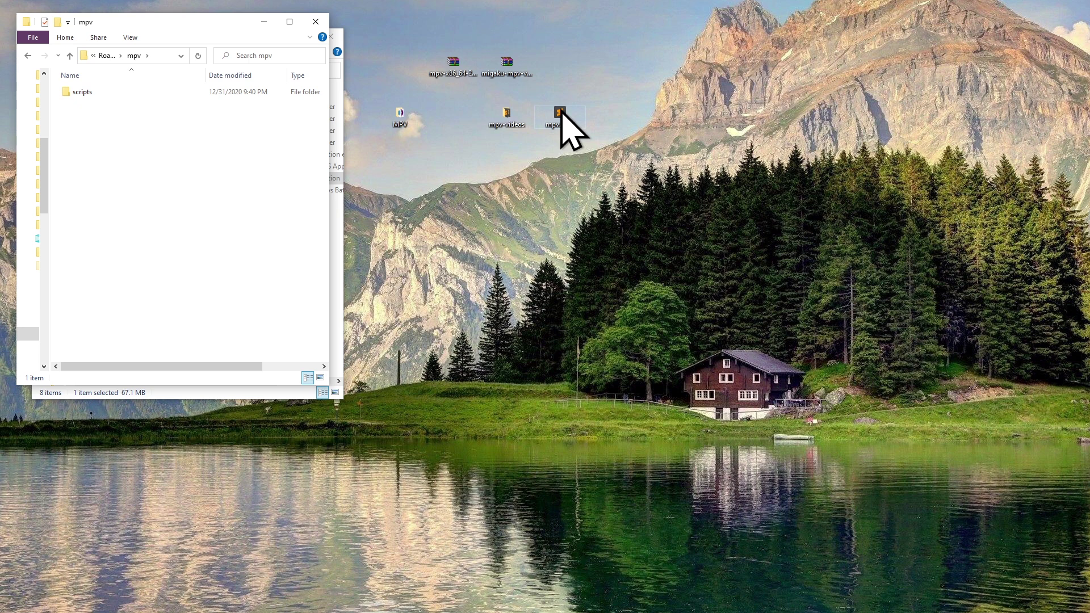
pyautogui.moveTo(561, 112); pyautogui.dragTo(122, 128)
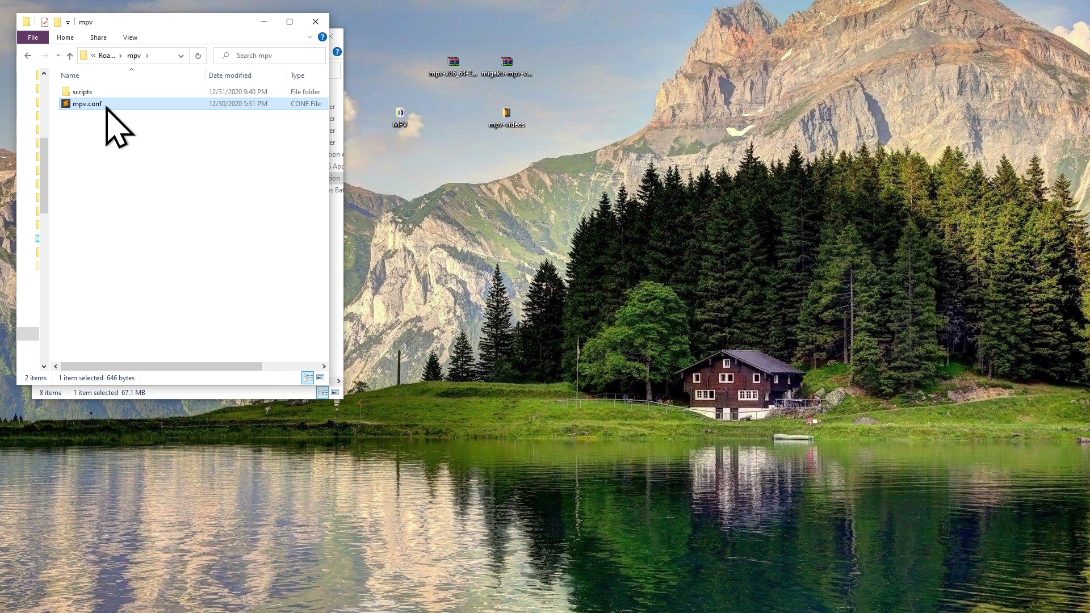
pyautogui.doubleClick(107, 105)
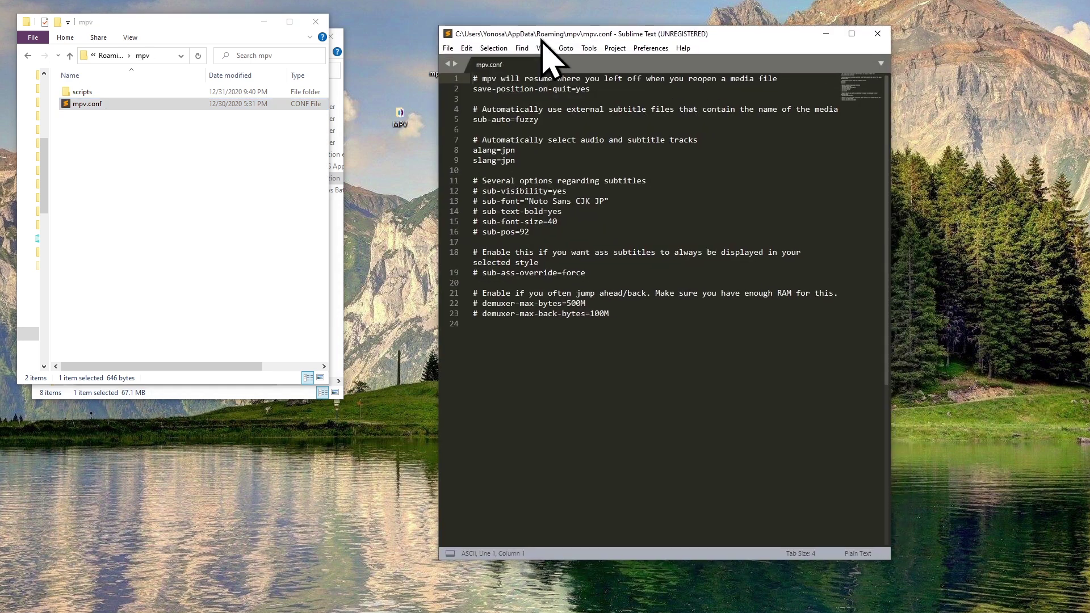
# Examine the external subtitle file setting and the audio and subtitle track language settings in mpv.conf
pyautogui.moveTo(472, 109); pyautogui.dragTo(847, 111)
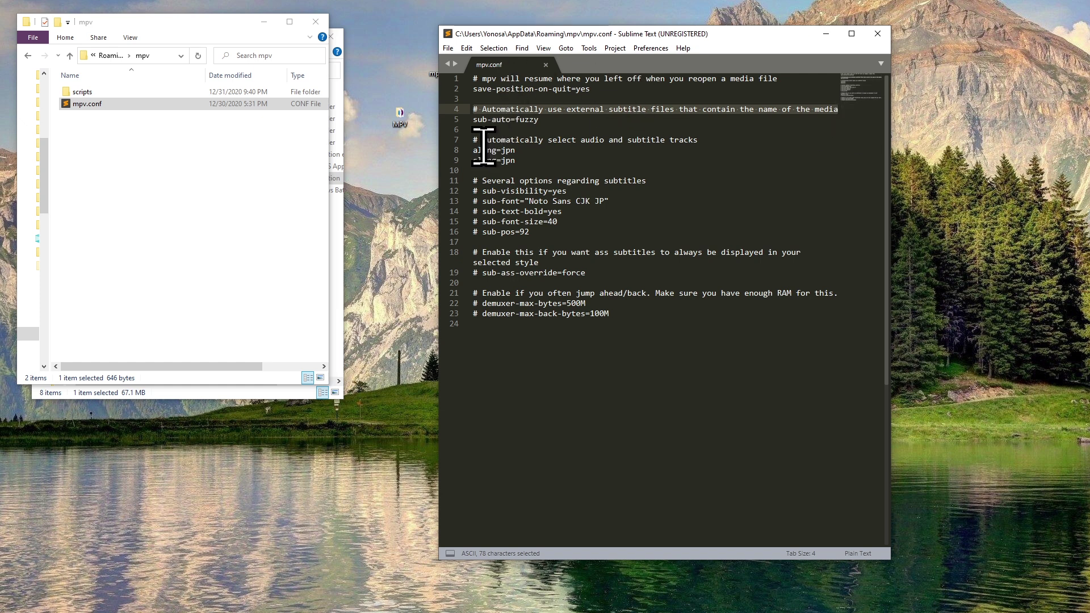
pyautogui.moveTo(474, 140); pyautogui.dragTo(649, 165)
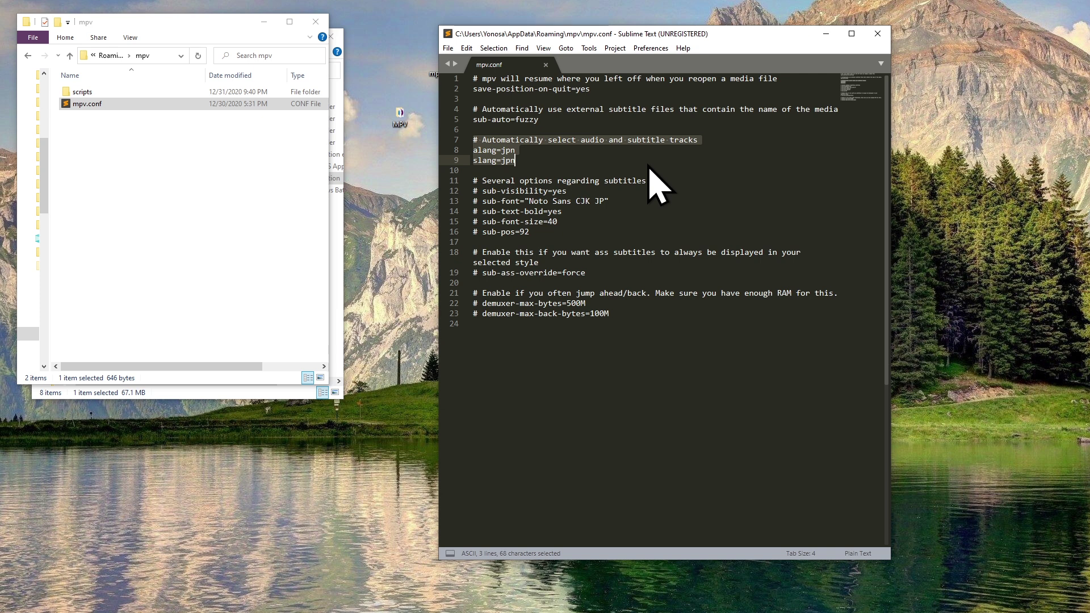
pyautogui.click(477, 179)
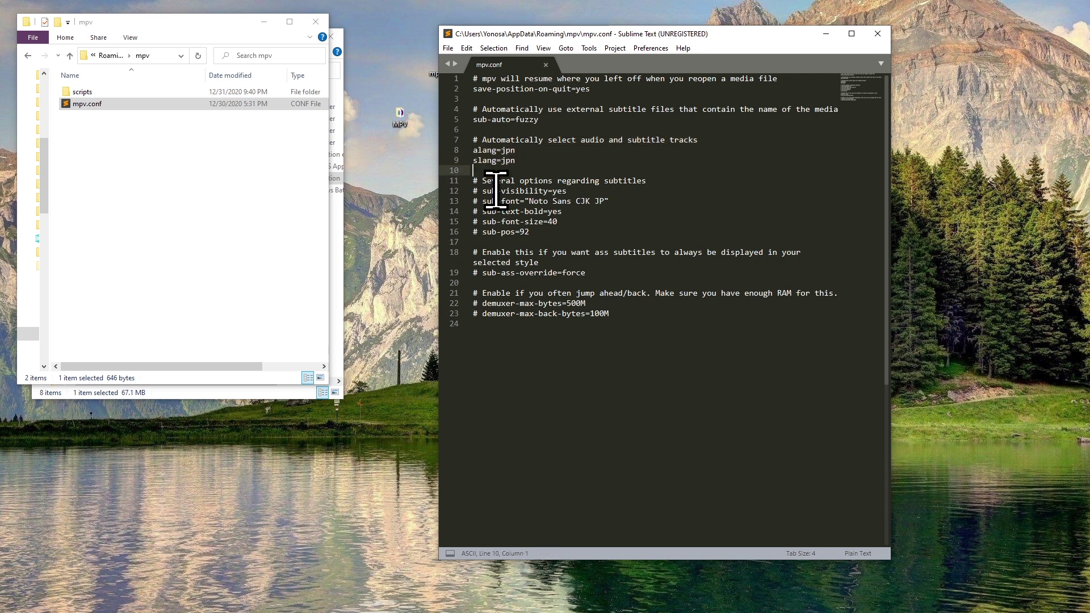
# Uncomment the sub-visibility, sub-font and sub-text-bold options in mpv.conf
pyautogui.click(482, 191)
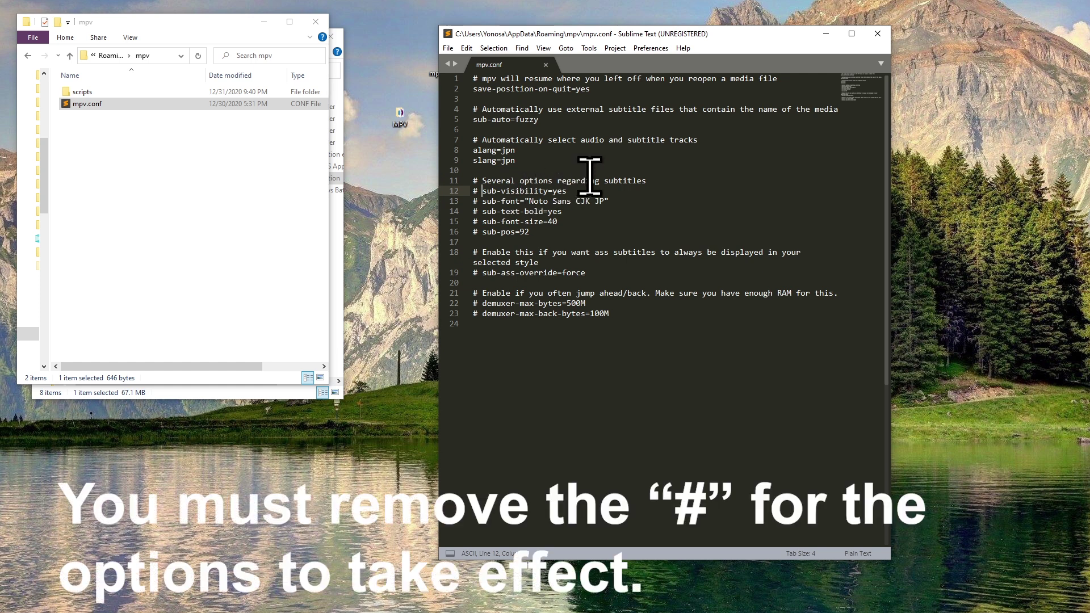
pyautogui.press('BackSpace')
pyautogui.press('BackSpace')
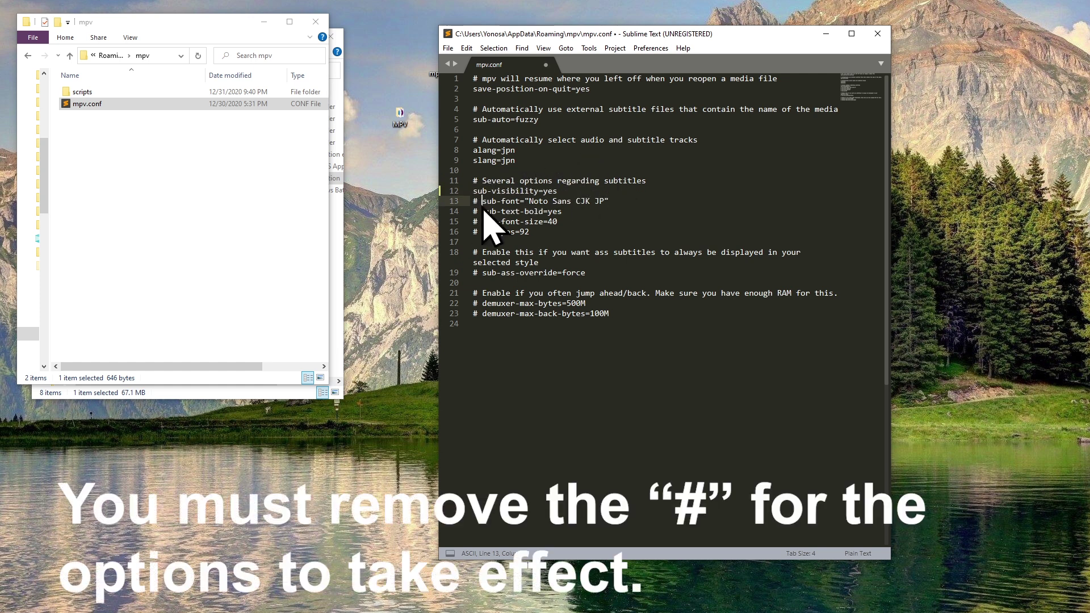
pyautogui.click(483, 201)
pyautogui.press('BackSpace')
pyautogui.press('BackSpace')
pyautogui.click(485, 214)
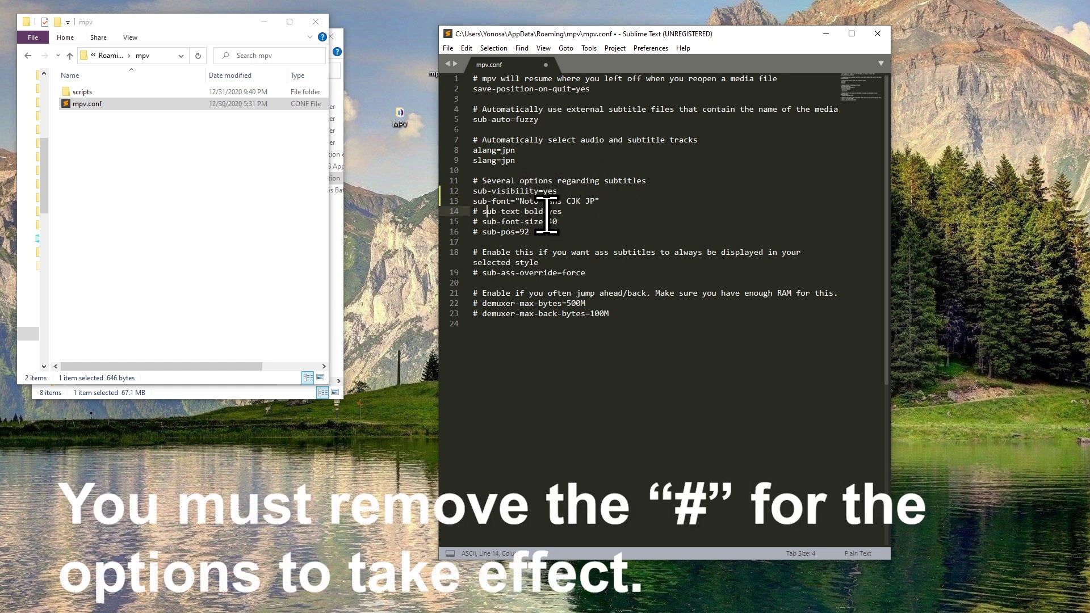
pyautogui.press('BackSpace')
pyautogui.press('BackSpace')
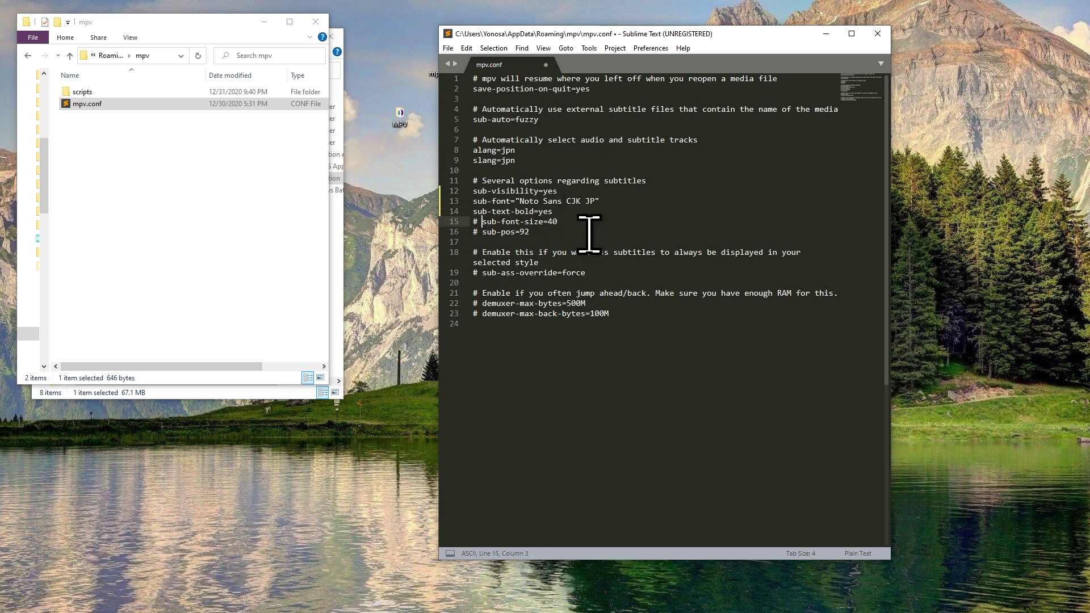
# Uncomment the sub-font-size and sub-pos options in mpv.conf
pyautogui.press('Down')
pyautogui.press('Right')
pyautogui.press('BackSpace')
pyautogui.press('BackSpace')
pyautogui.press('Down')
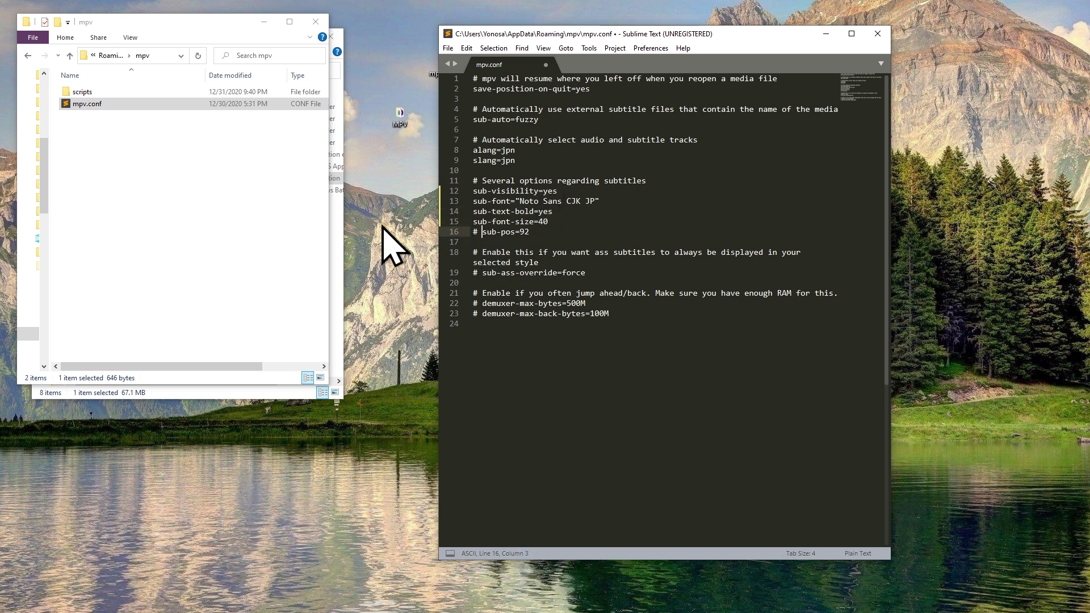
pyautogui.press('Delete')
pyautogui.press('Delete')
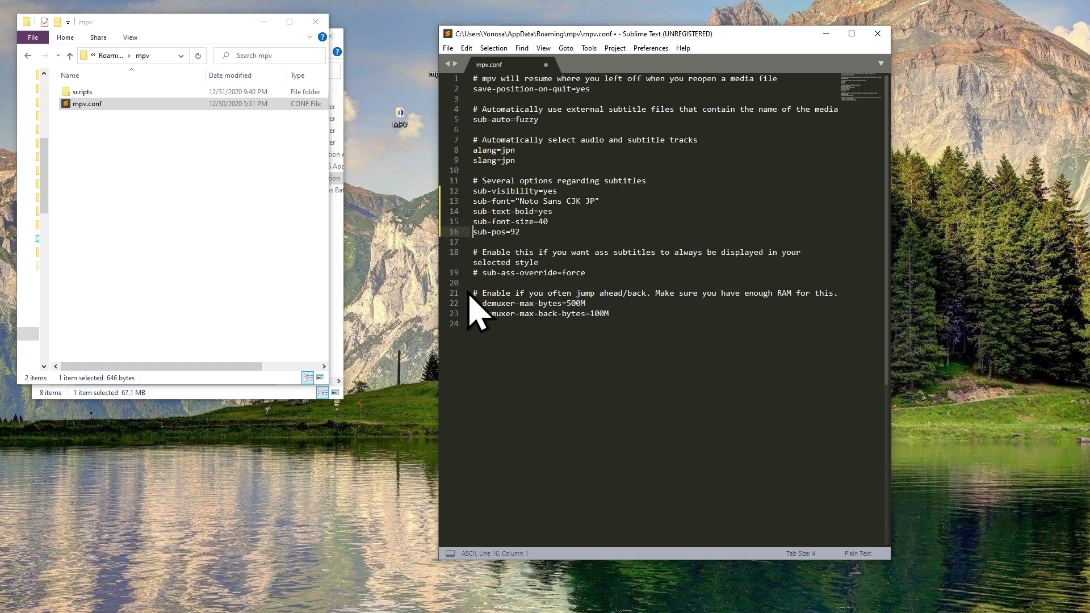
# Enable the sub-ass-override=force option by removing its comment mark
pyautogui.click(482, 273)
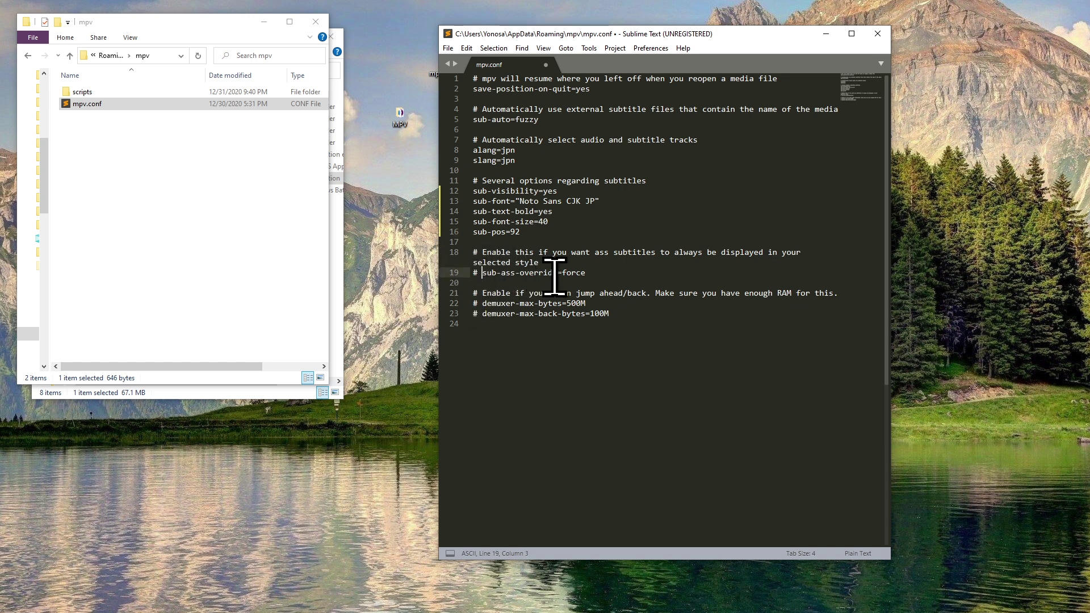
pyautogui.press('BackSpace')
pyautogui.press('BackSpace')
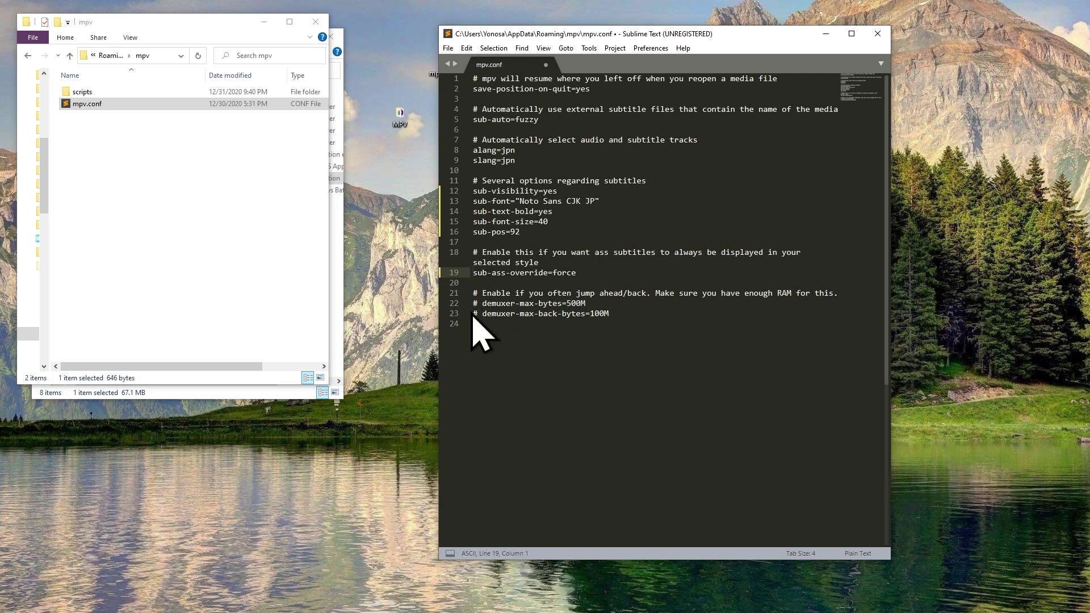
# Uncomment the demuxer-max-bytes and demuxer-max-back-bytes options in mpv.conf
pyautogui.click(484, 305)
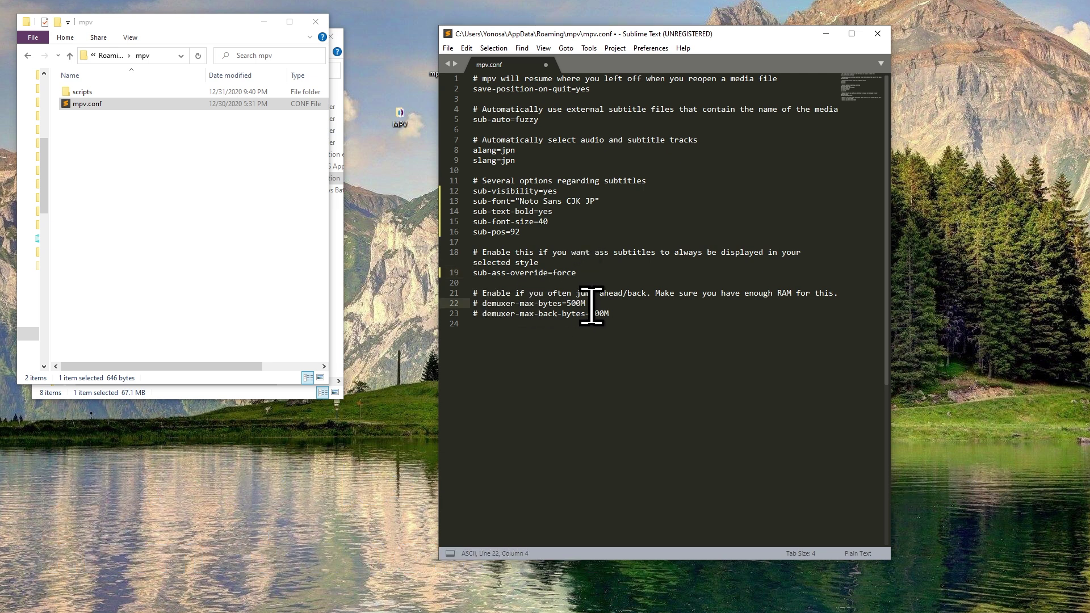
pyautogui.press('BackSpace')
pyautogui.press('BackSpace')
pyautogui.click(482, 314)
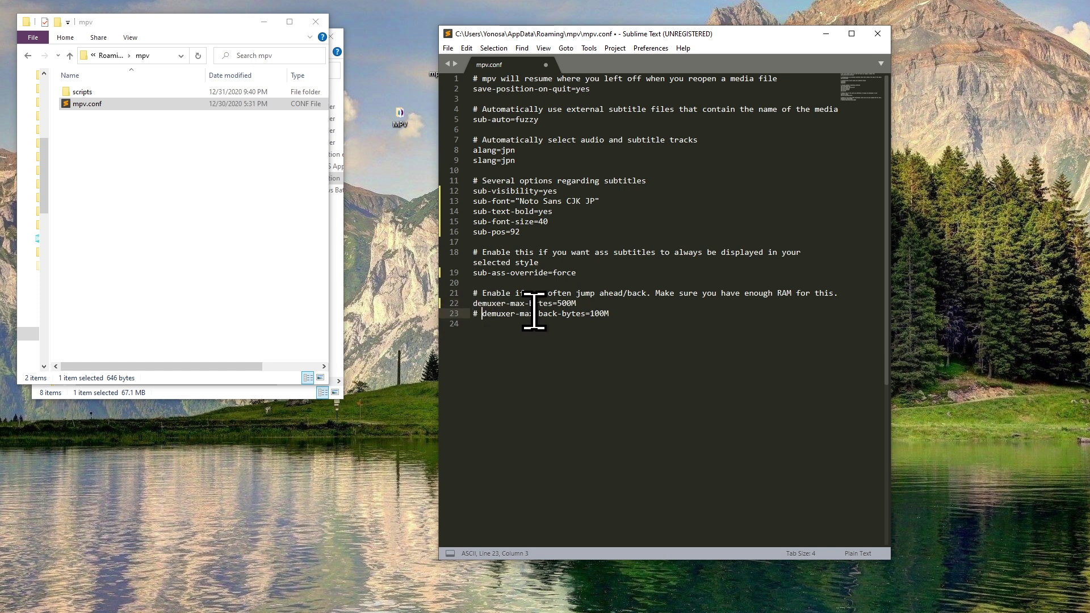
pyautogui.press('BackSpace')
pyautogui.press('BackSpace')
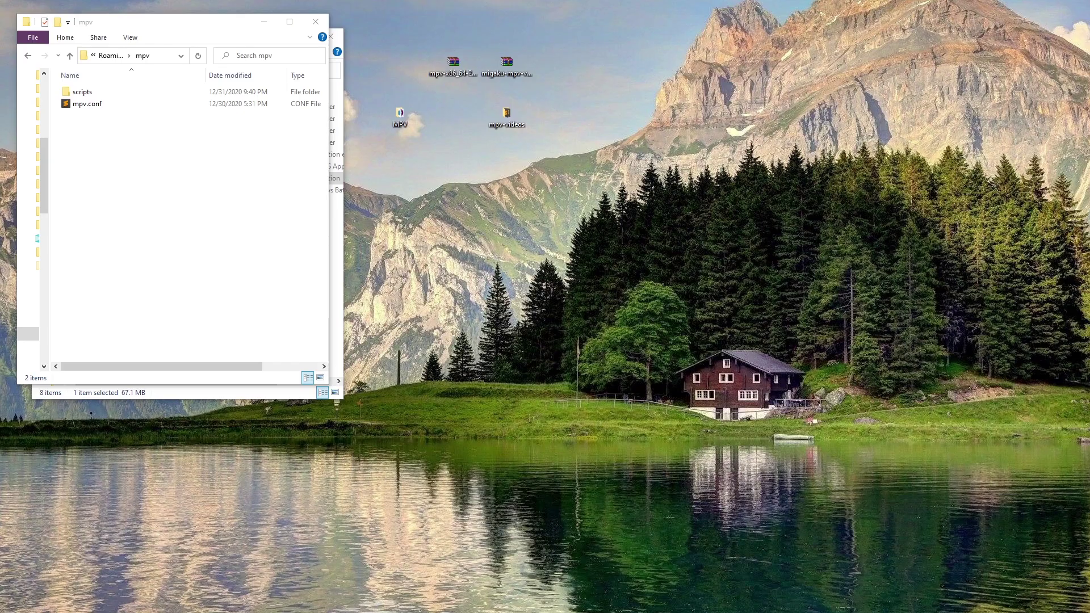
# Open migaku_mpv.cfg from the scripts folder's migaku_mpv subfolder and check its browser setting
pyautogui.doubleClick(84, 93)
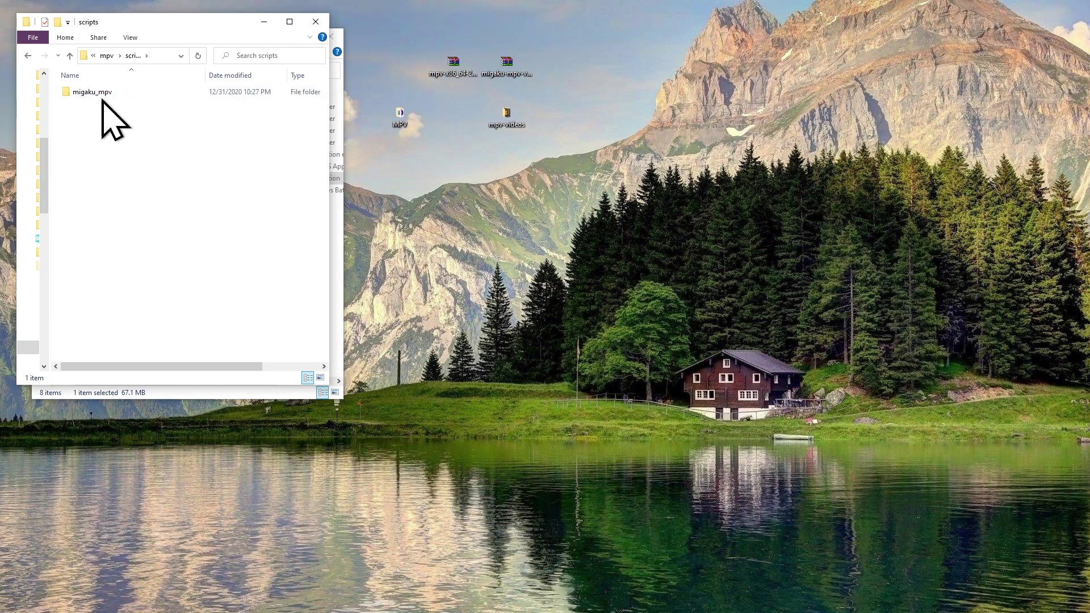
pyautogui.doubleClick(97, 93)
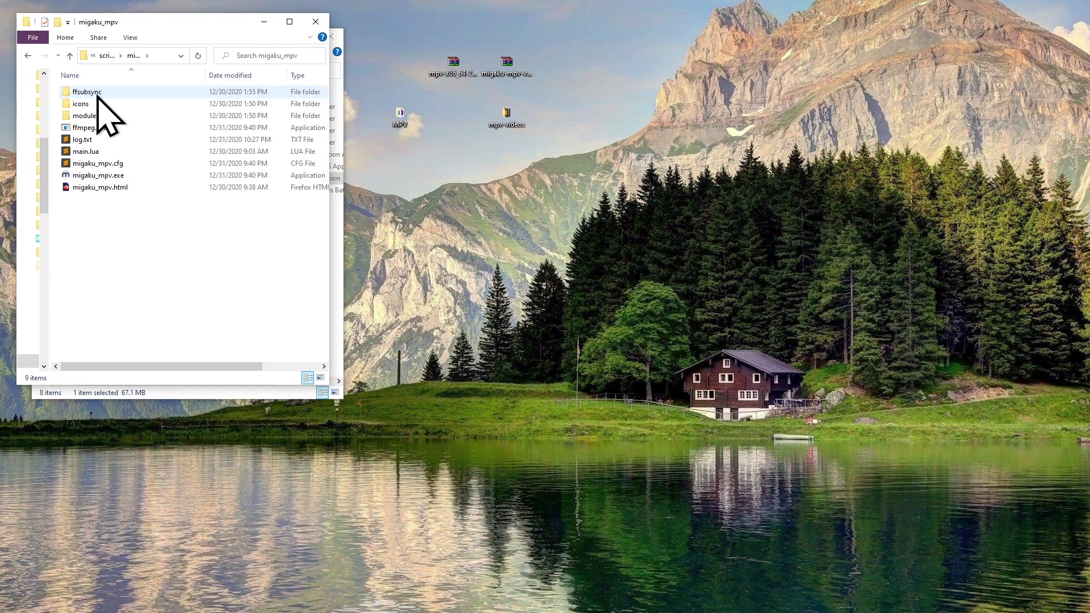
pyautogui.doubleClick(116, 164)
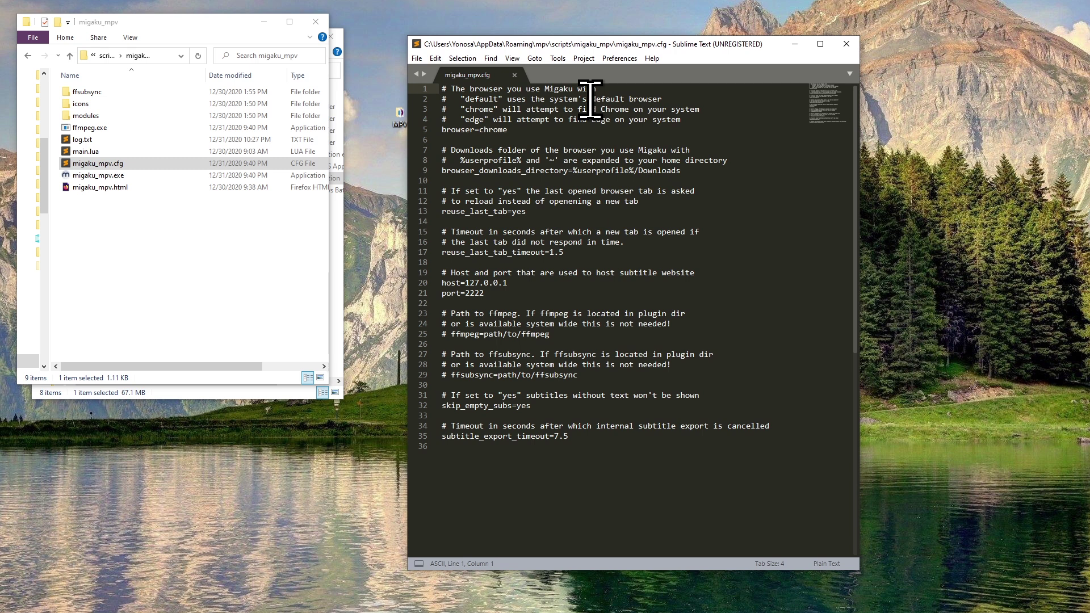
pyautogui.moveTo(511, 131); pyautogui.dragTo(482, 131)
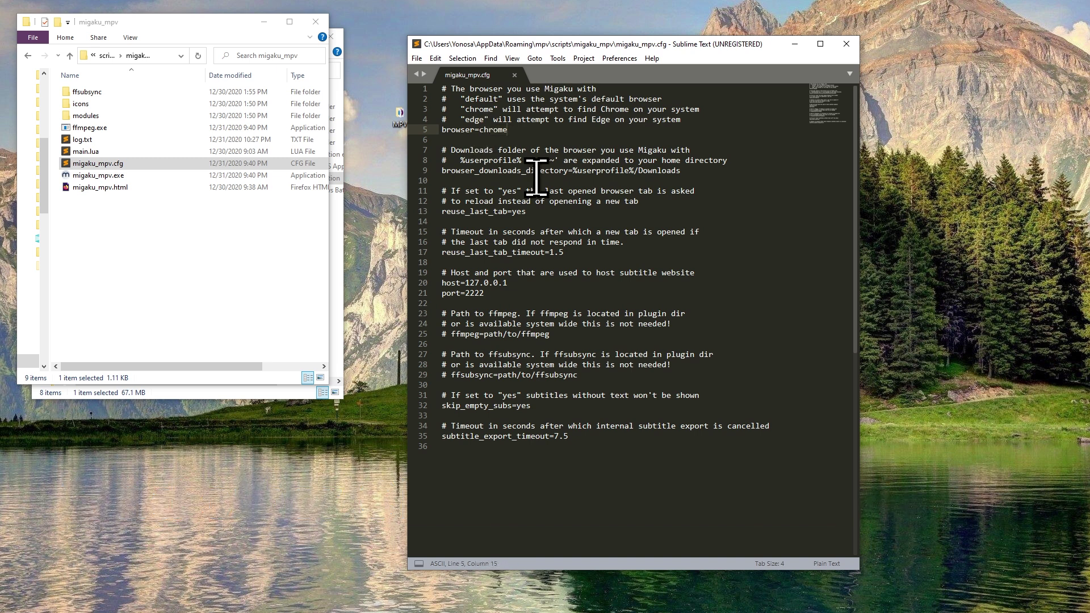
# Set browser_downloads_directory to D:/Downloads in migaku_mpv.cfg
pyautogui.moveTo(572, 170); pyautogui.dragTo(691, 170)
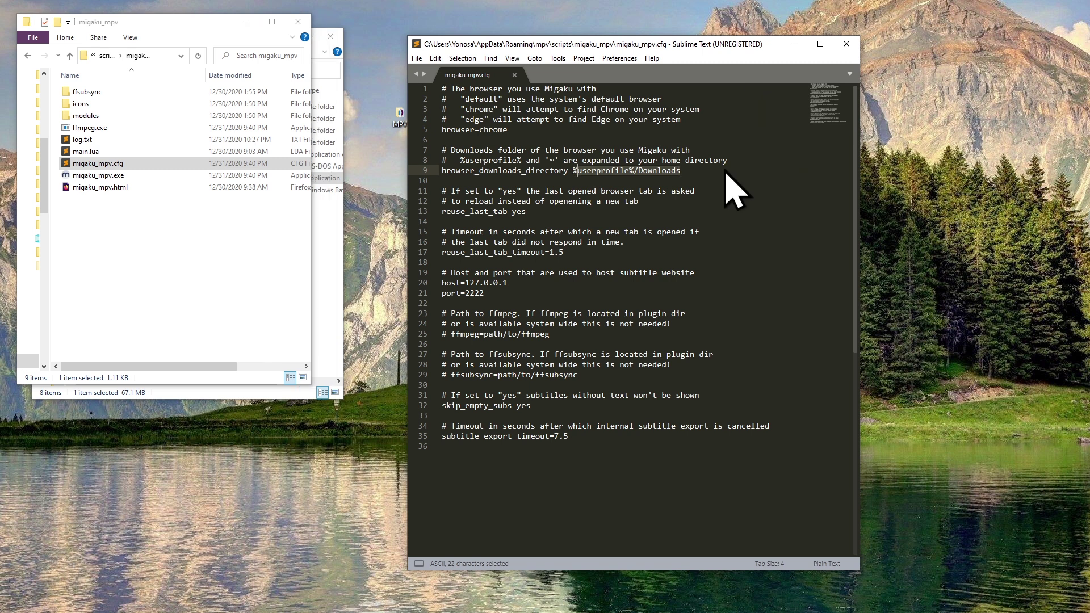
pyautogui.press('BackSpace')
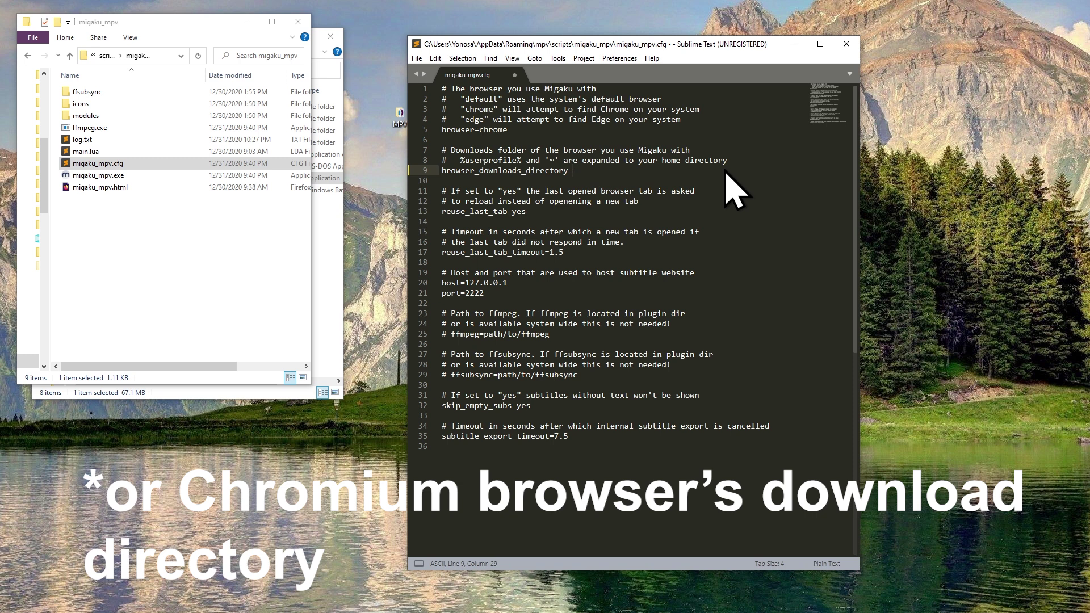
pyautogui.write('D:')
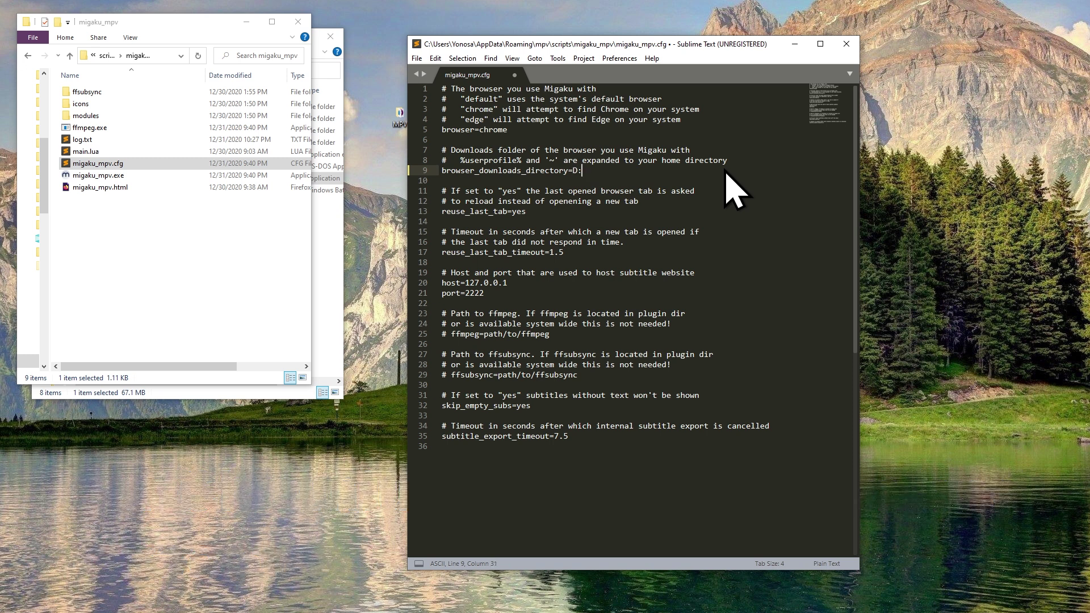
pyautogui.write('/Downloads')
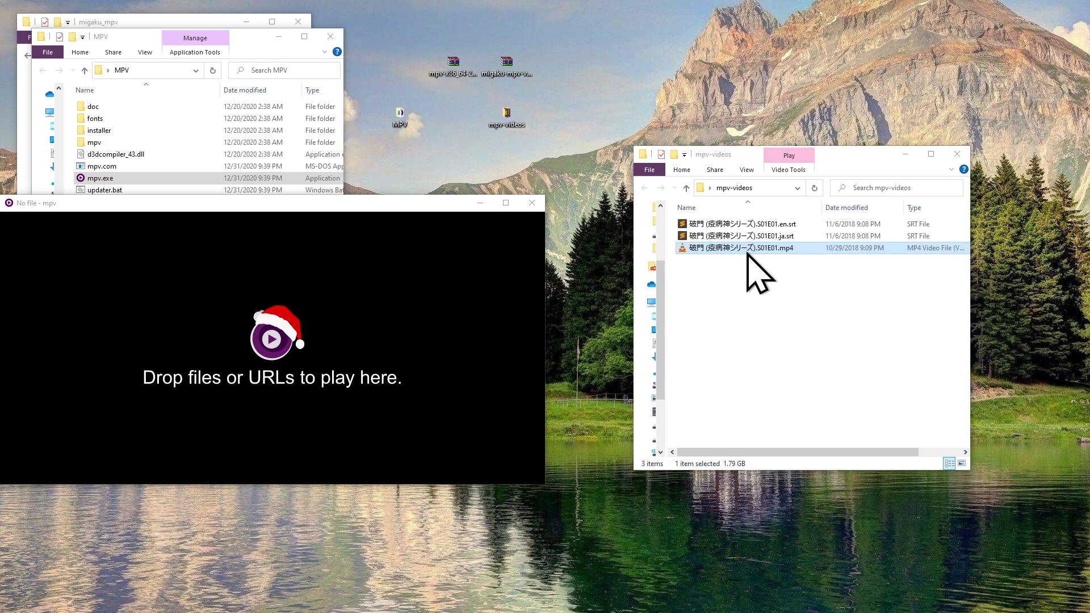
# Play the S01E01 mp4 in mpv, shrinking the player window, and skip to about 20 minutes into the episode
pyautogui.moveTo(749, 250); pyautogui.dragTo(330, 340)
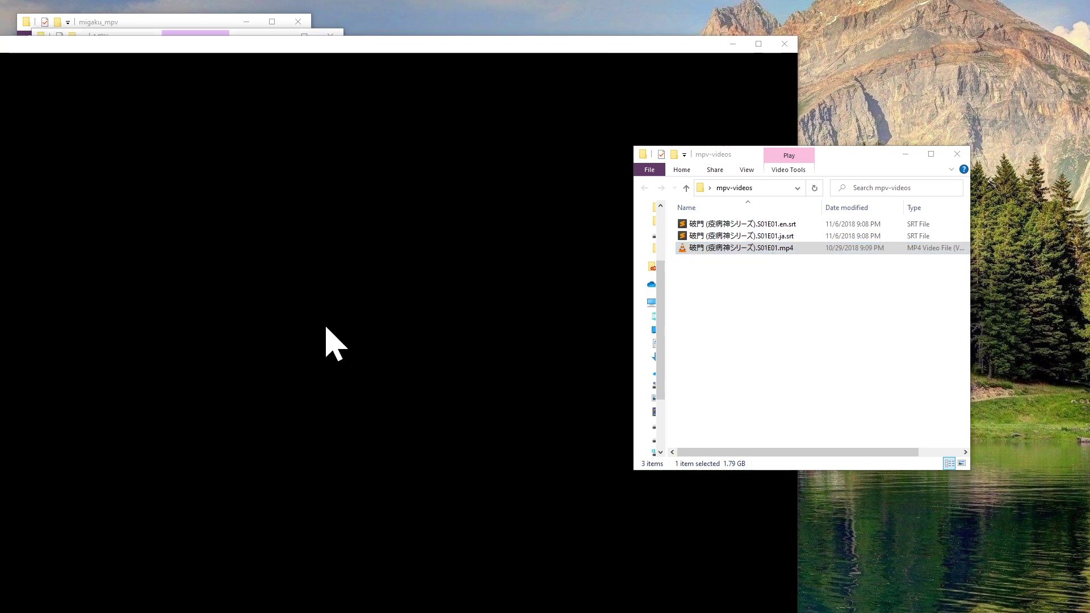
pyautogui.click(906, 154)
pyautogui.moveTo(798, 58); pyautogui.dragTo(182, 394)
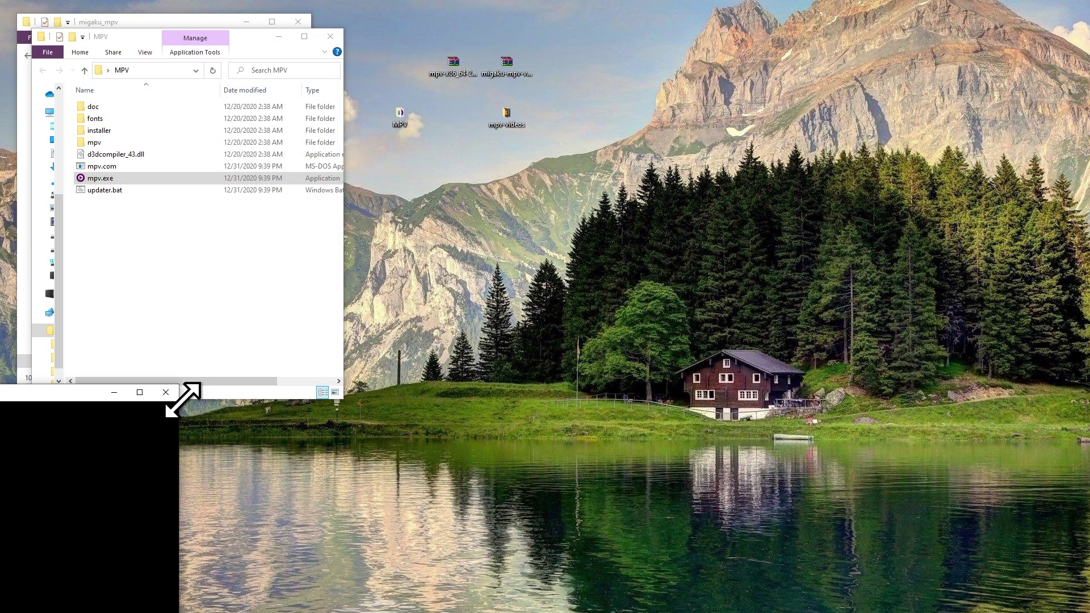
pyautogui.moveTo(434, 427); pyautogui.dragTo(569, 508)
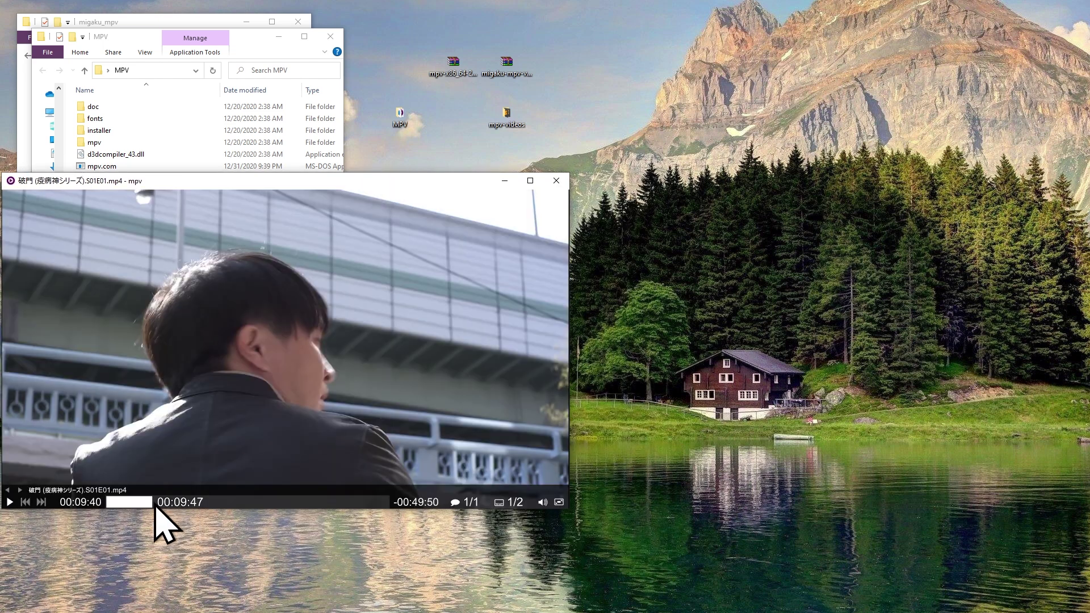
pyautogui.click(162, 502)
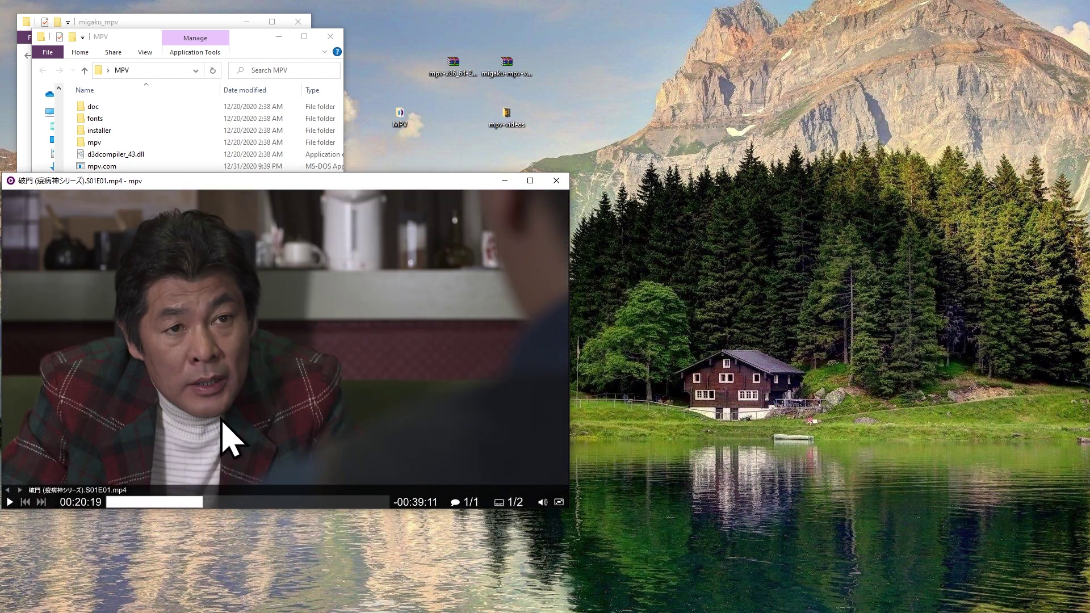
# Open the episode's subtitles on the Migaku MPV page and step playback back to the 20:26 line
pyautogui.press('b')
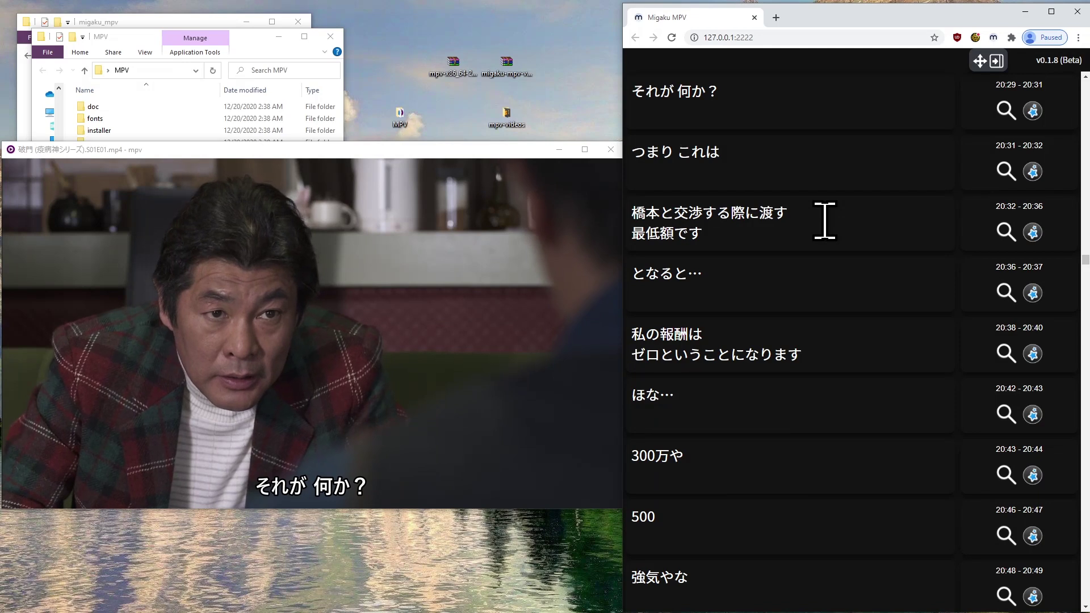
pyautogui.hotkey('ctrl', 'Left')
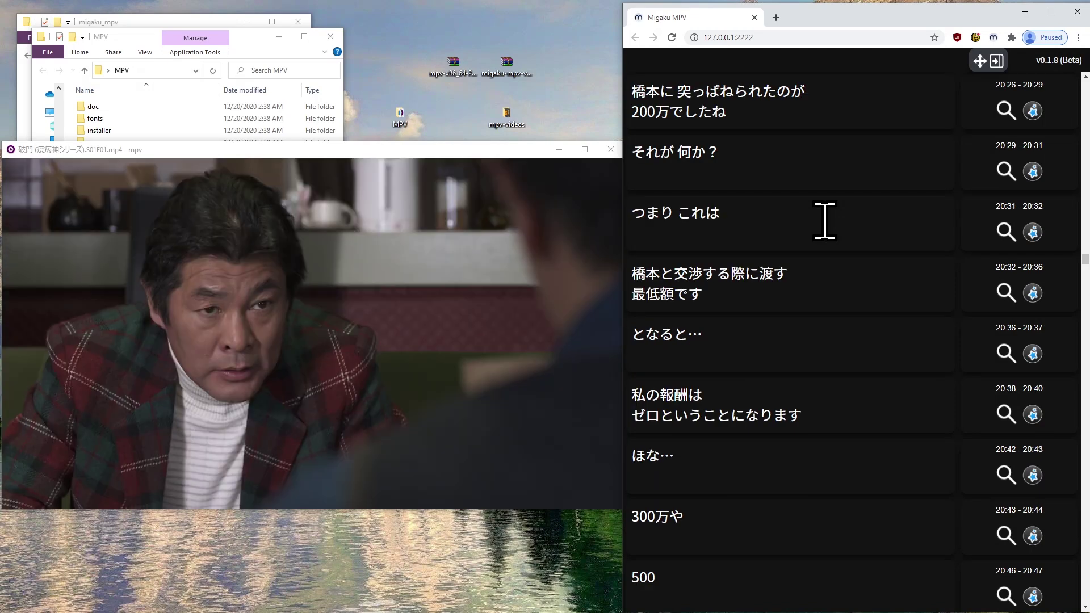
pyautogui.hotkey('ctrl', 'Left')
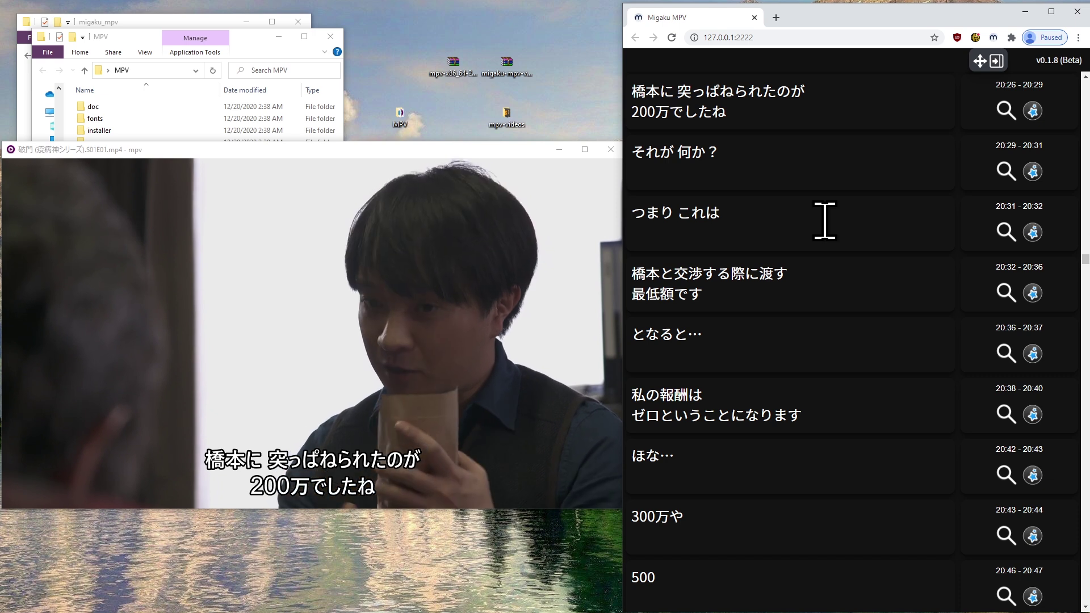
pyautogui.scroll(-2, 824, 220)
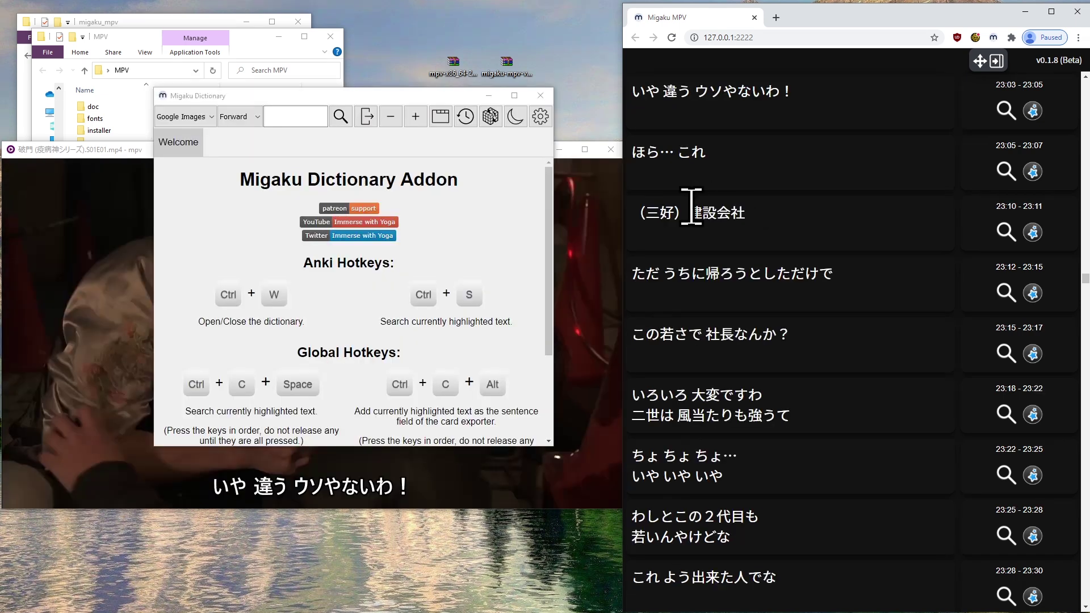
# Look up 建設 and 会社 from the 23:10 subtitle in Migaku Dictionary and send that line to the card exporter
pyautogui.moveTo(689, 213); pyautogui.dragTo(715, 214)
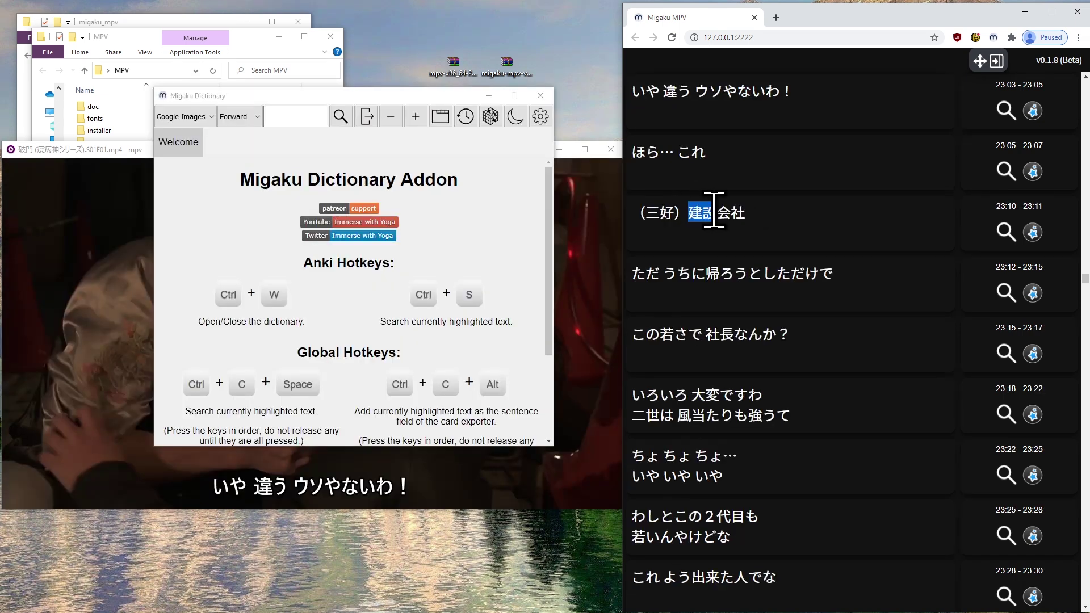
pyautogui.click(1003, 228)
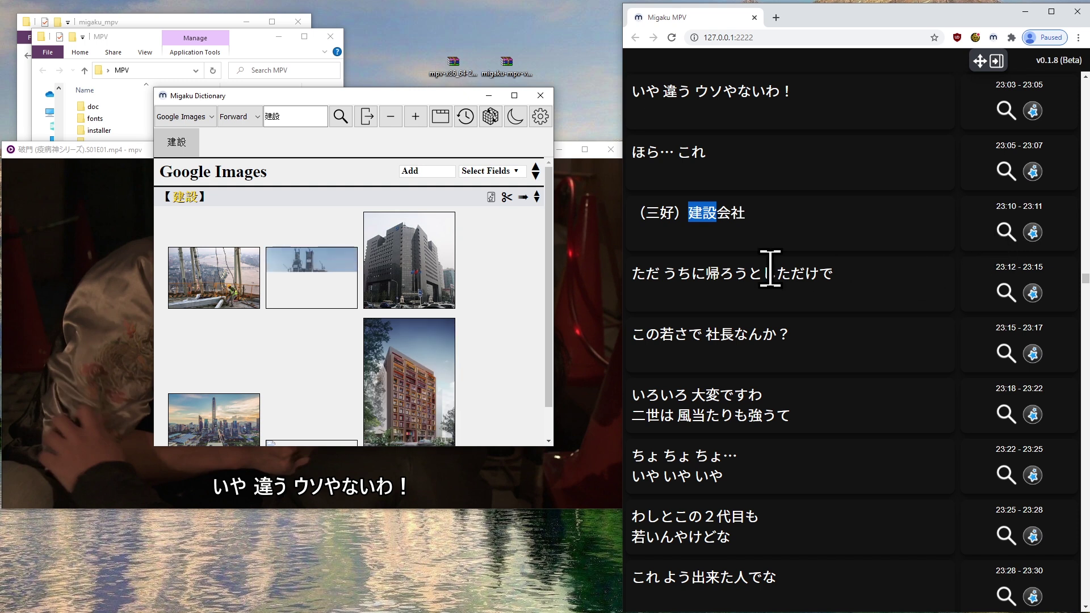
pyautogui.moveTo(712, 212)
pyautogui.mouseDown()
pyautogui.moveTo(761, 217)
pyautogui.moveTo(712, 214)
pyautogui.mouseUp()
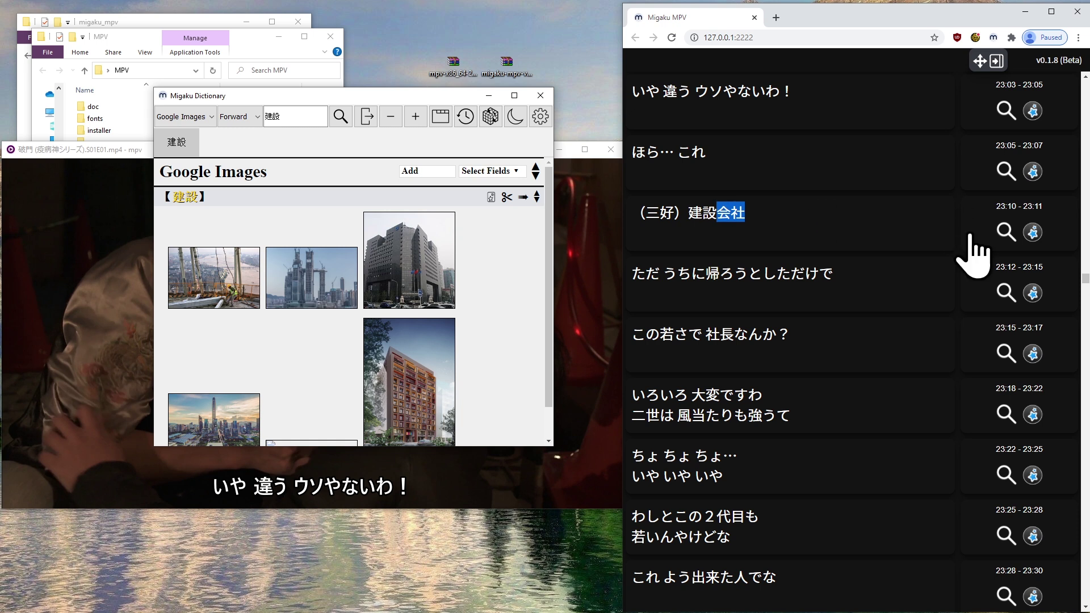
pyautogui.click(1006, 232)
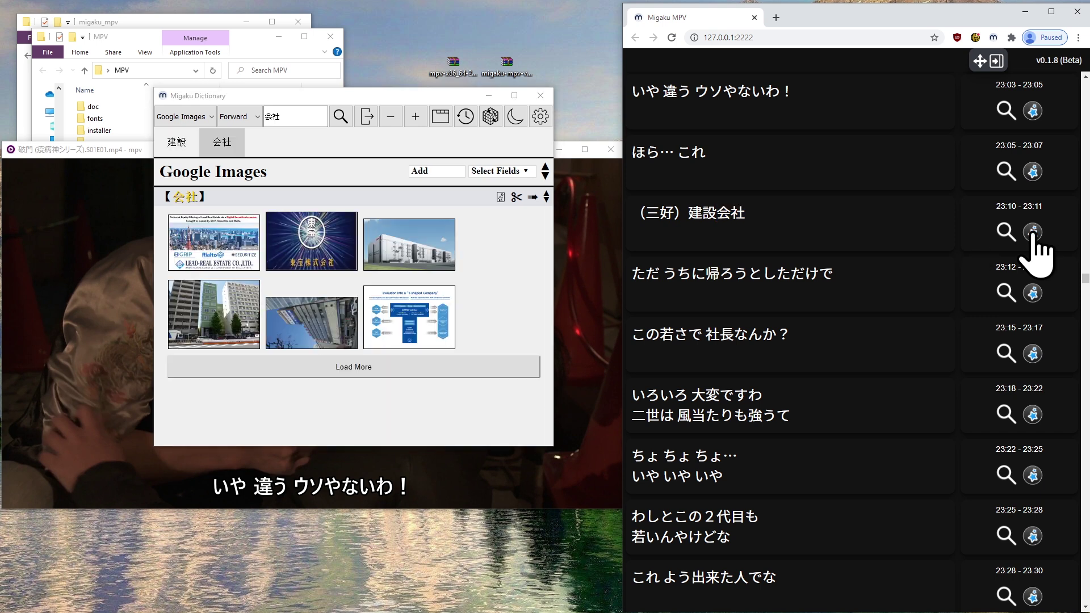
pyautogui.click(1033, 232)
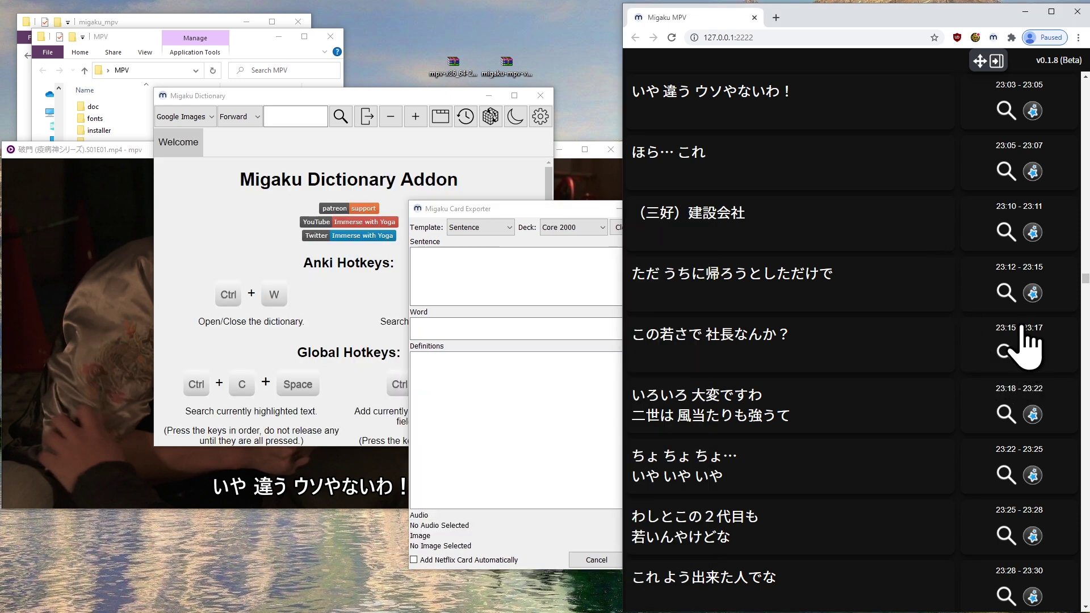
# Jump to the 23:15 line, send the 23:15 and 23:18 subtitles together to the card exporter, and play the card's audio
pyautogui.click(1021, 328)
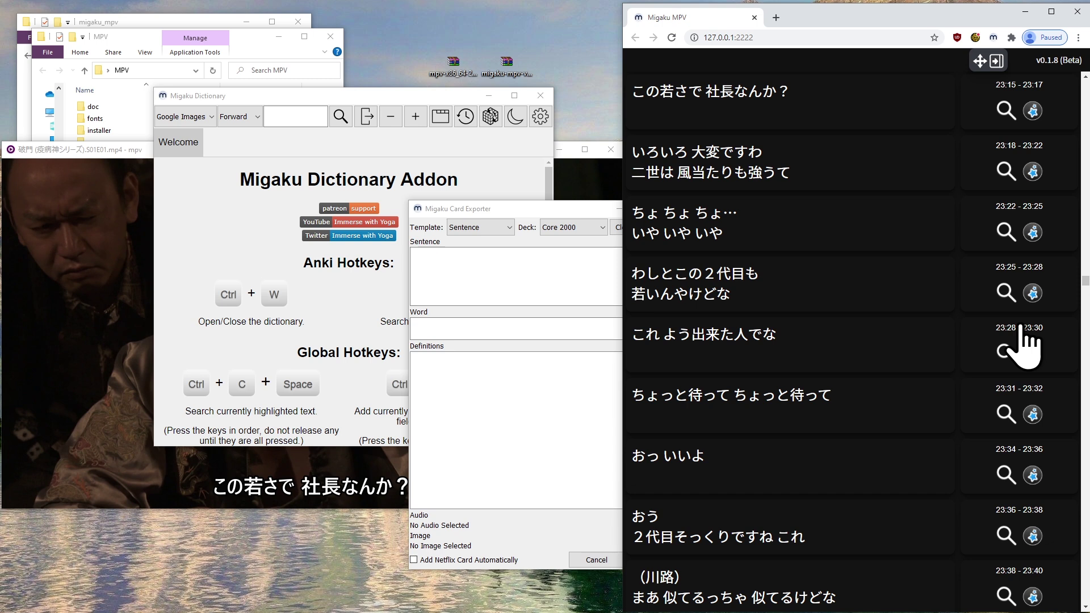
pyautogui.click(1017, 102)
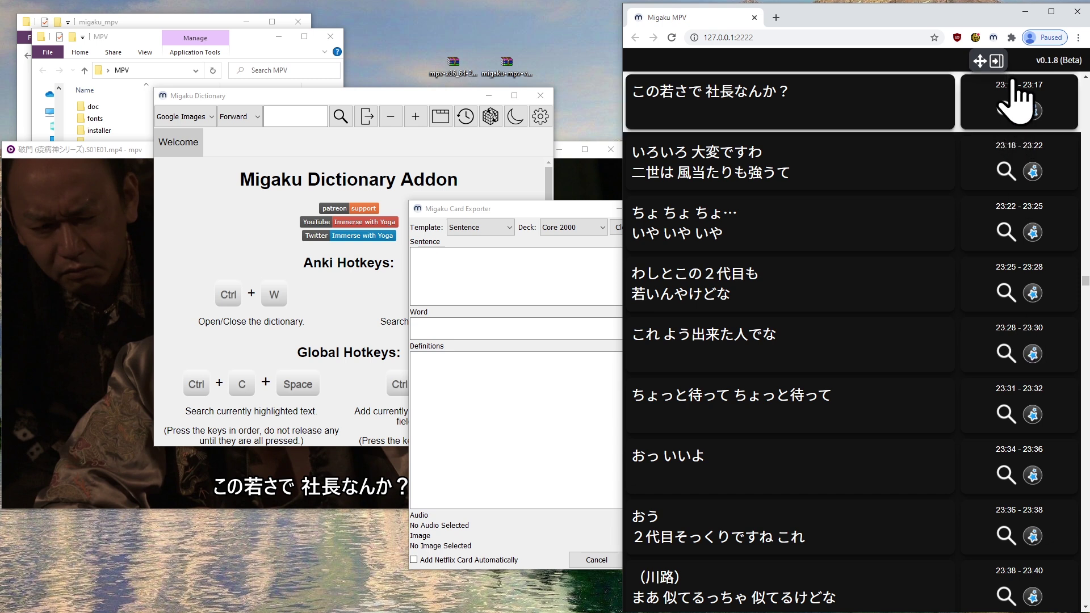
pyautogui.click(1016, 156)
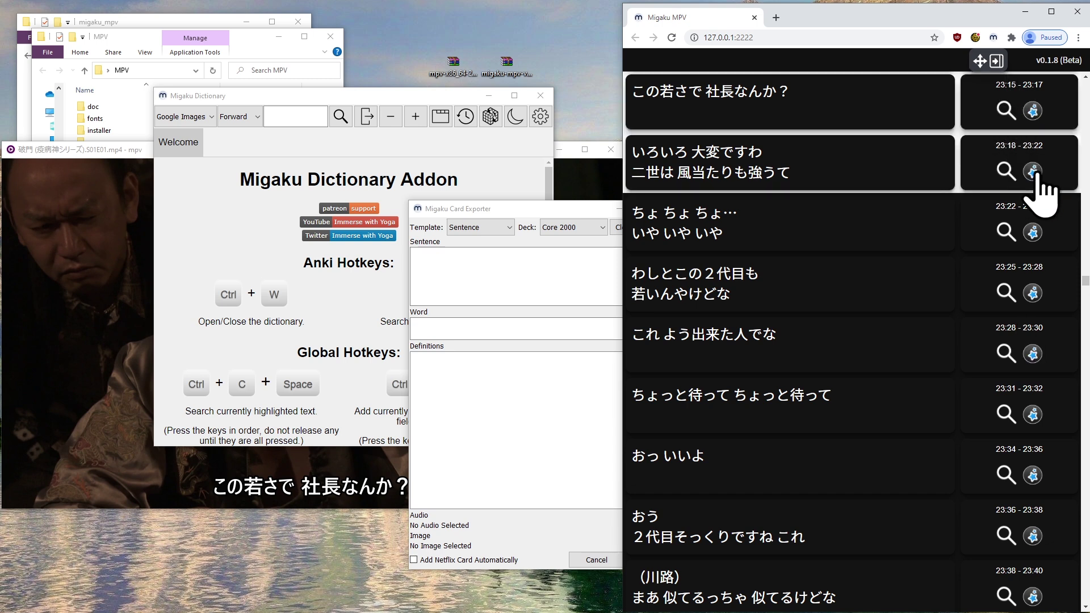
pyautogui.click(1034, 173)
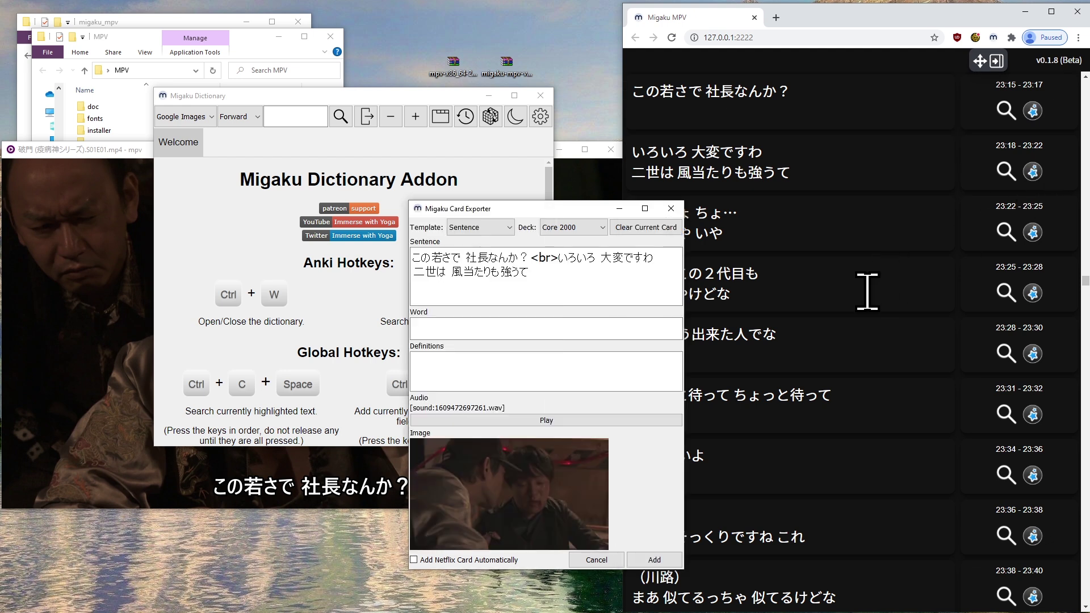
pyautogui.click(562, 420)
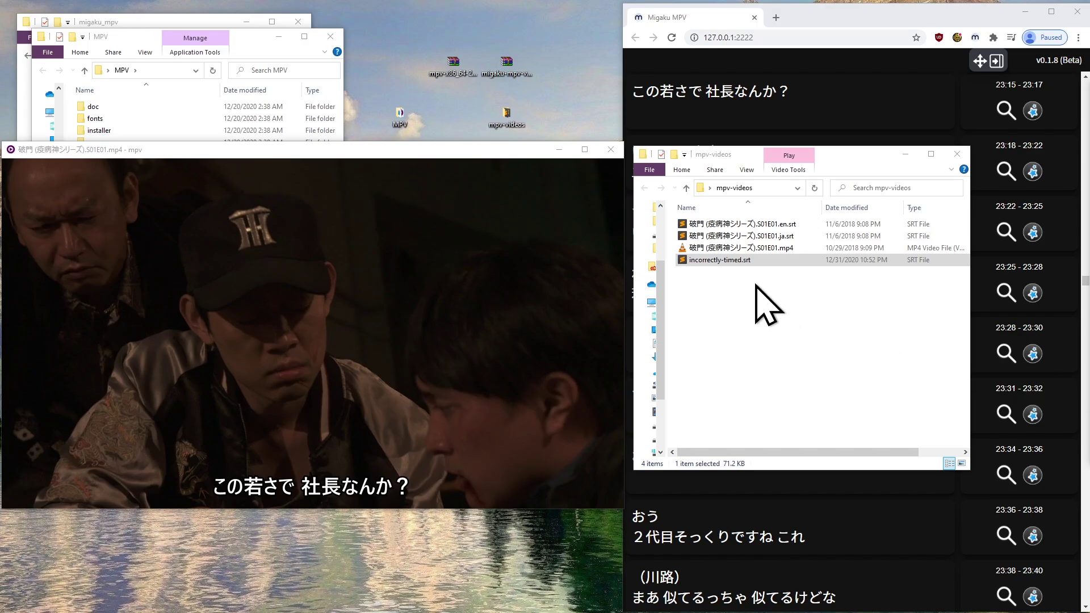
# Load incorrectly-timed.srt from mpv-videos into the playing episode and cycle the subtitle tracks back around to it
pyautogui.moveTo(738, 262); pyautogui.dragTo(377, 321)
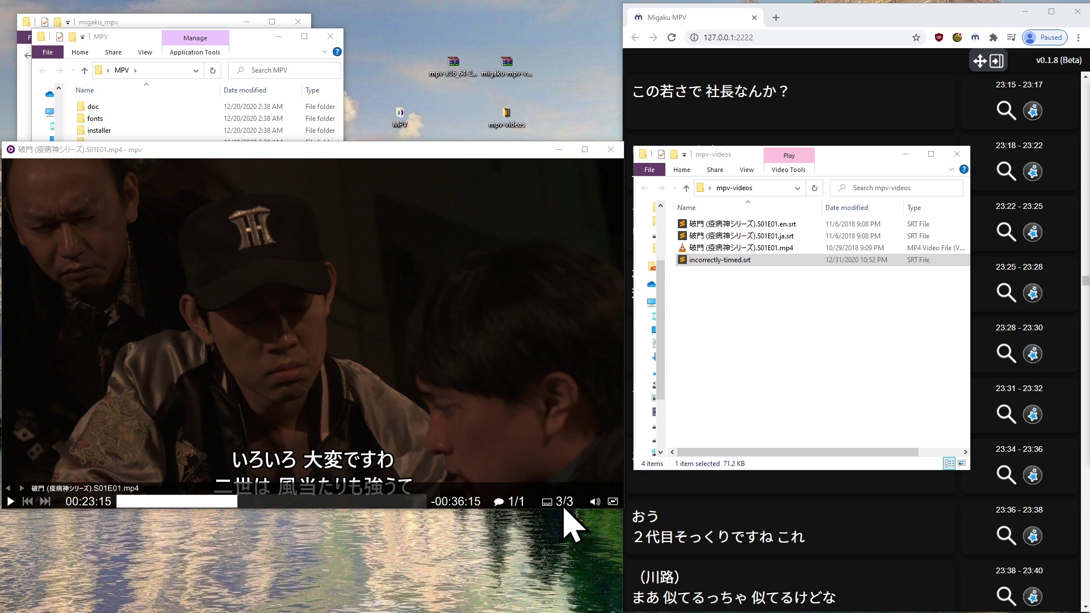
pyautogui.click(563, 503)
pyautogui.click(564, 508)
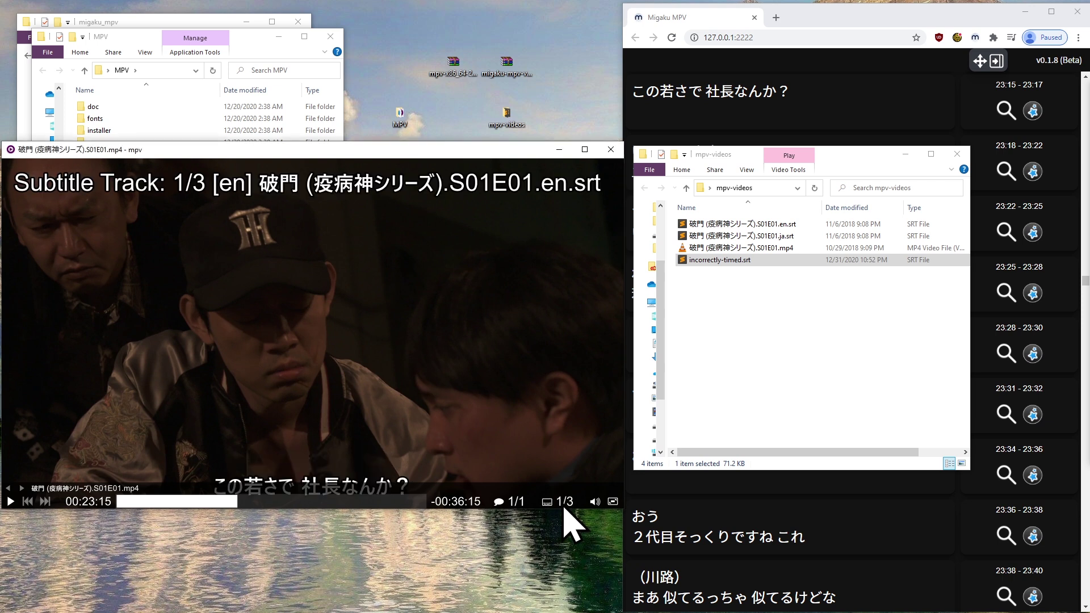
pyautogui.click(564, 508)
pyautogui.click(563, 508)
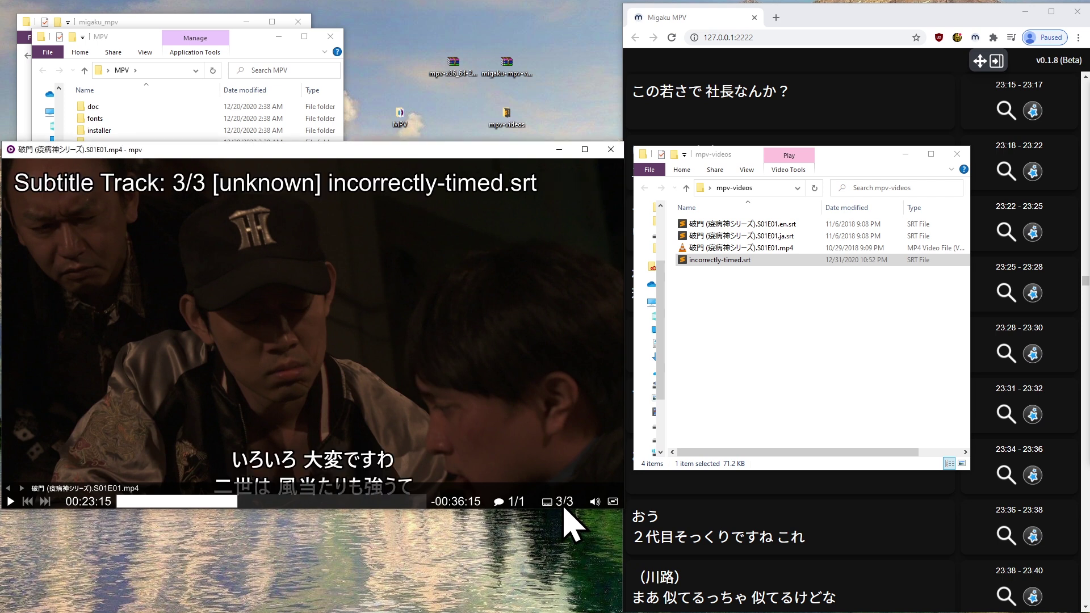
# Resync incorrectly-timed.srt to the S01E01.ja.srt subtitle track and play the episode briefly to check the timing
pyautogui.press('n')
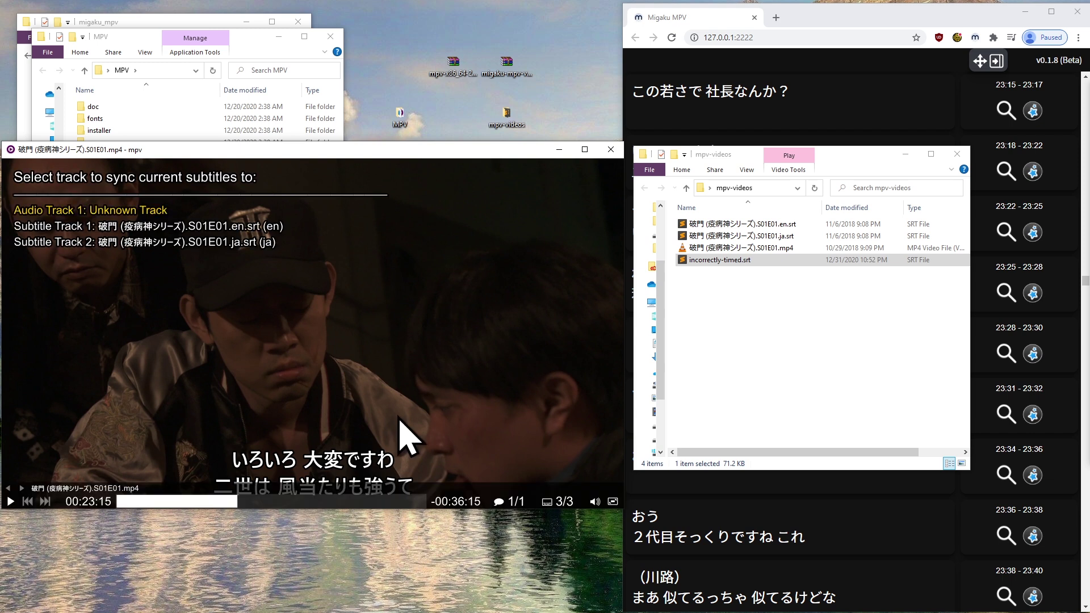
pyautogui.press('Down')
pyautogui.press('Down')
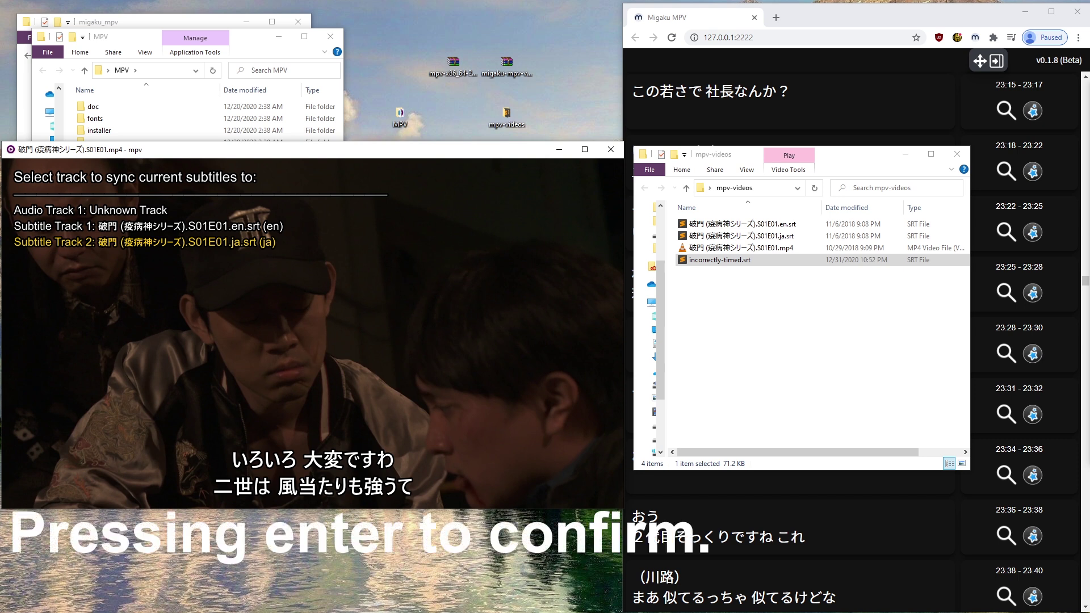
pyautogui.press('Return')
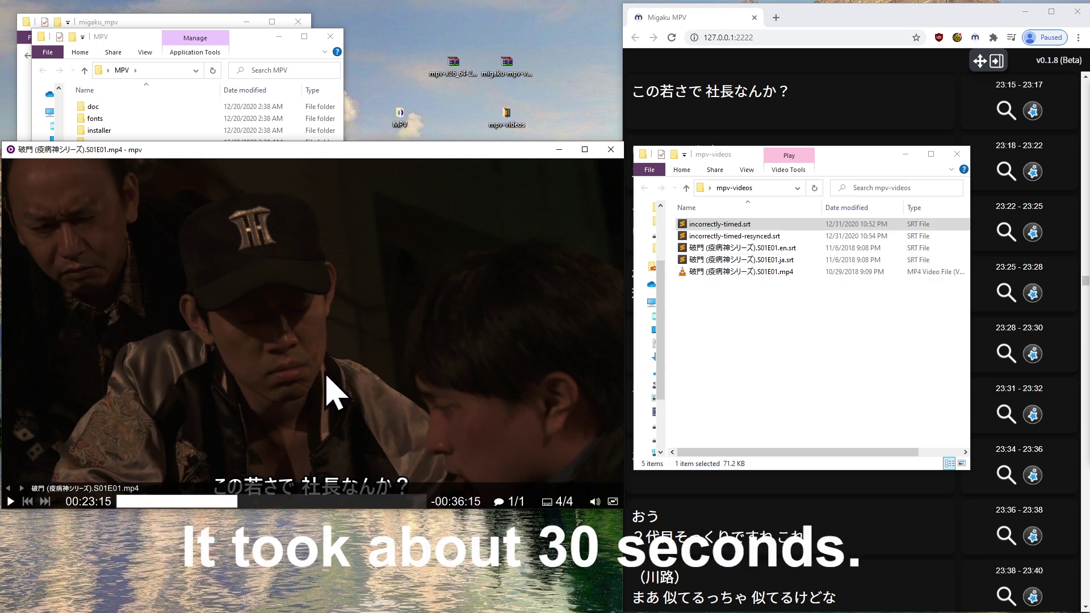
pyautogui.press('space')
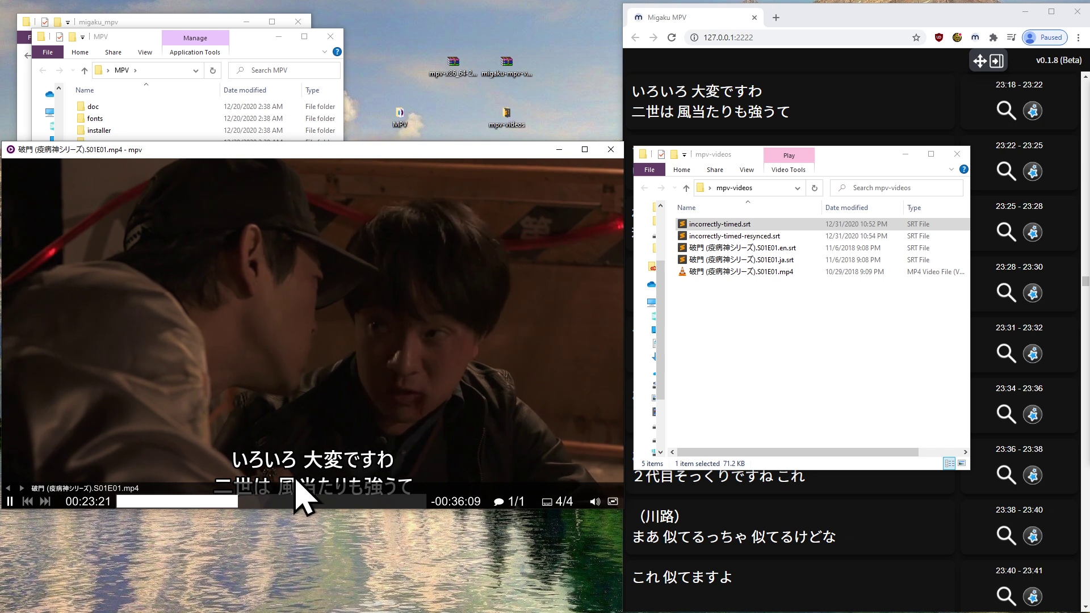
pyautogui.press('space')
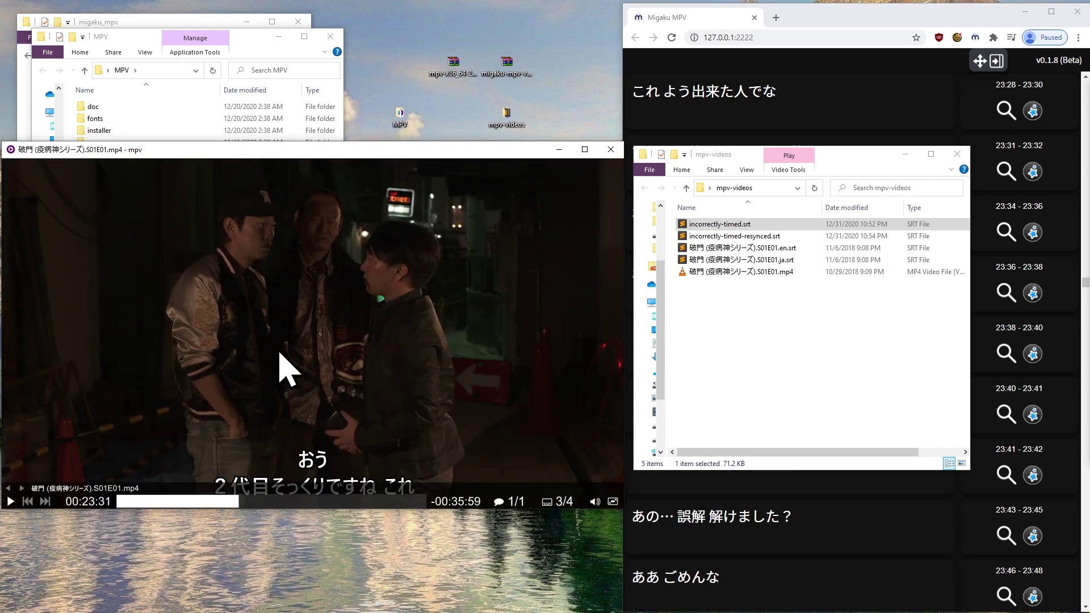
# Resync incorrectly-timed.srt to Audio Track 1 and resume playback
pyautogui.press('n')
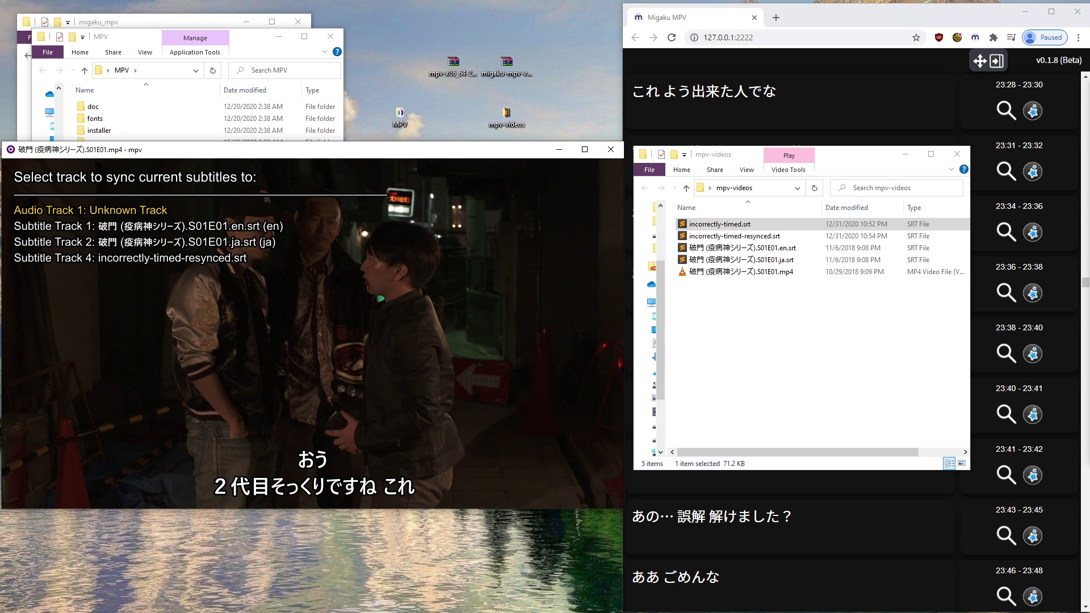
pyautogui.press('Return')
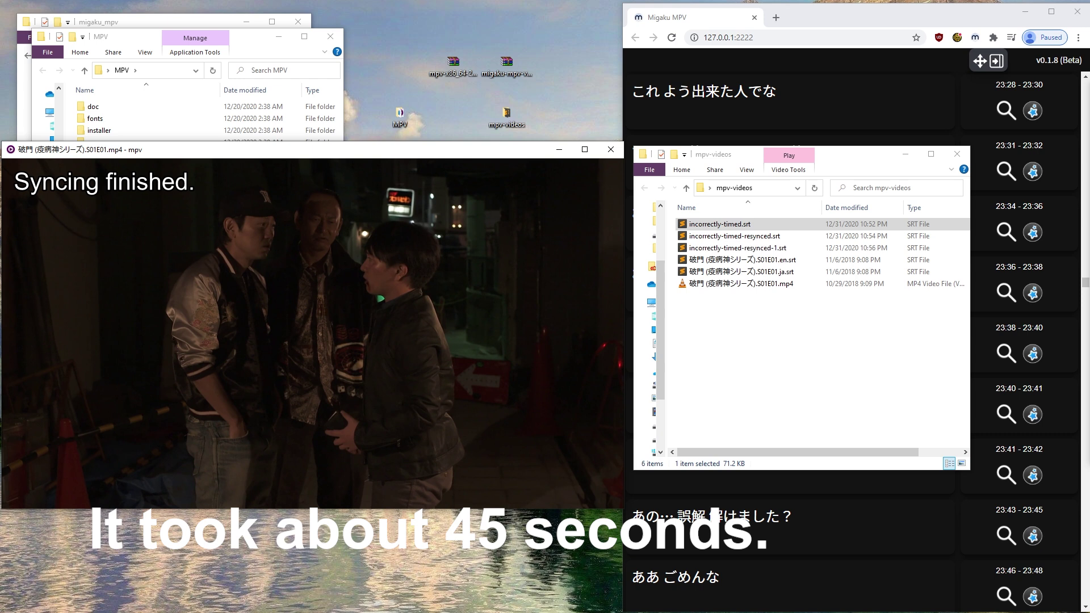
pyautogui.press('space')
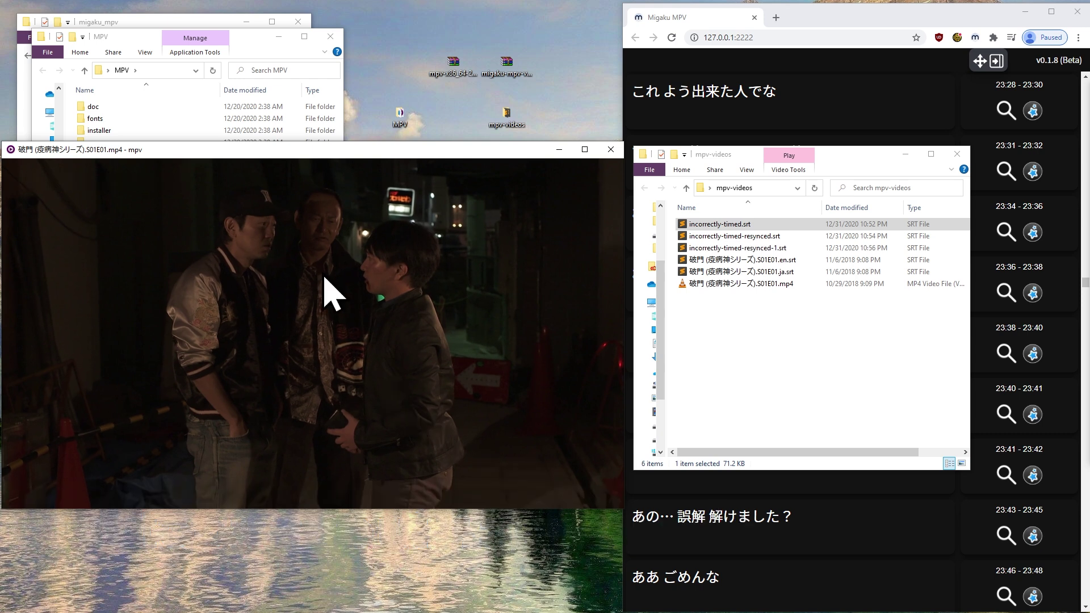